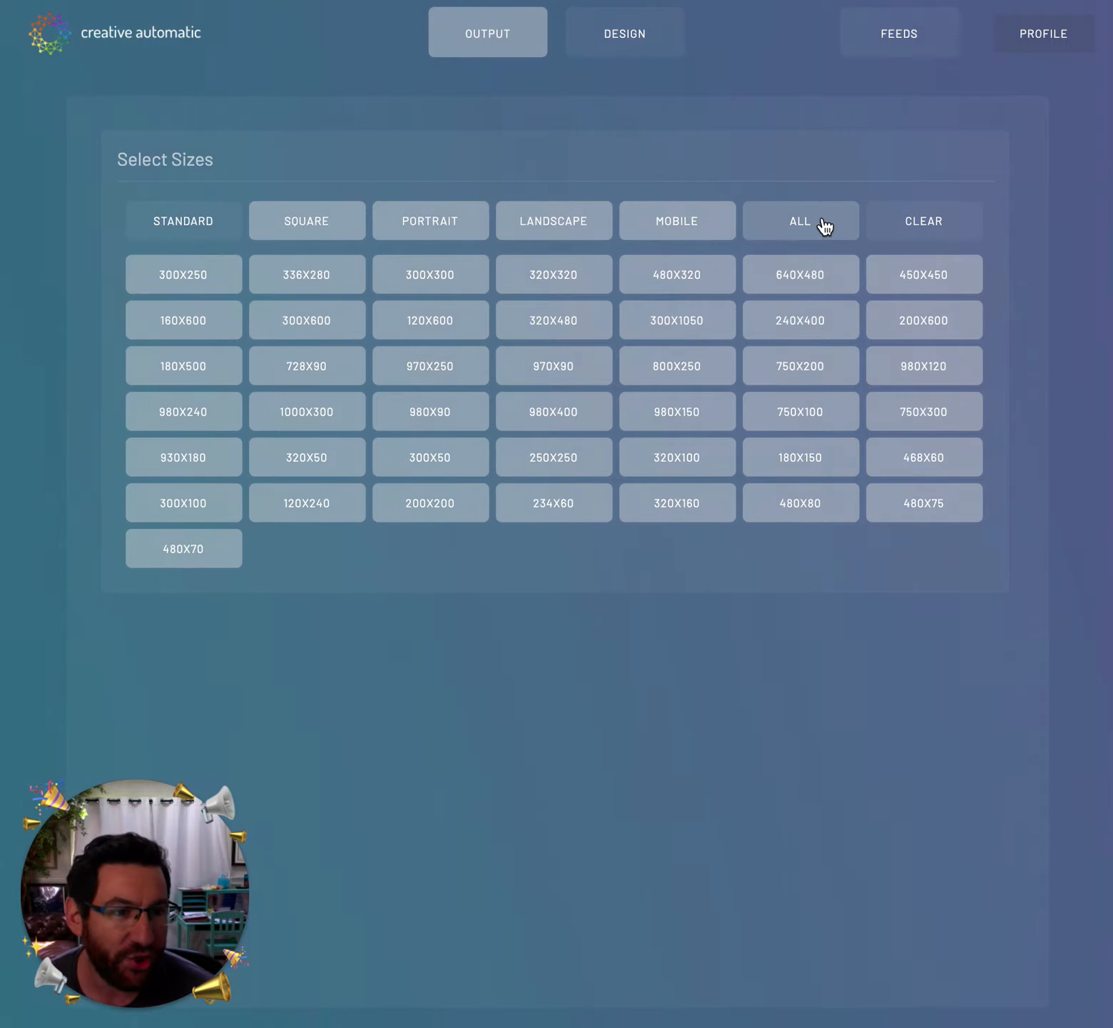
- Deselect the Portrait, Mobile, All and Landscape groups so only the seven Square sizes remain
left_click(438, 228)
left_click(721, 228)
left_click(786, 230)
left_click(584, 226)
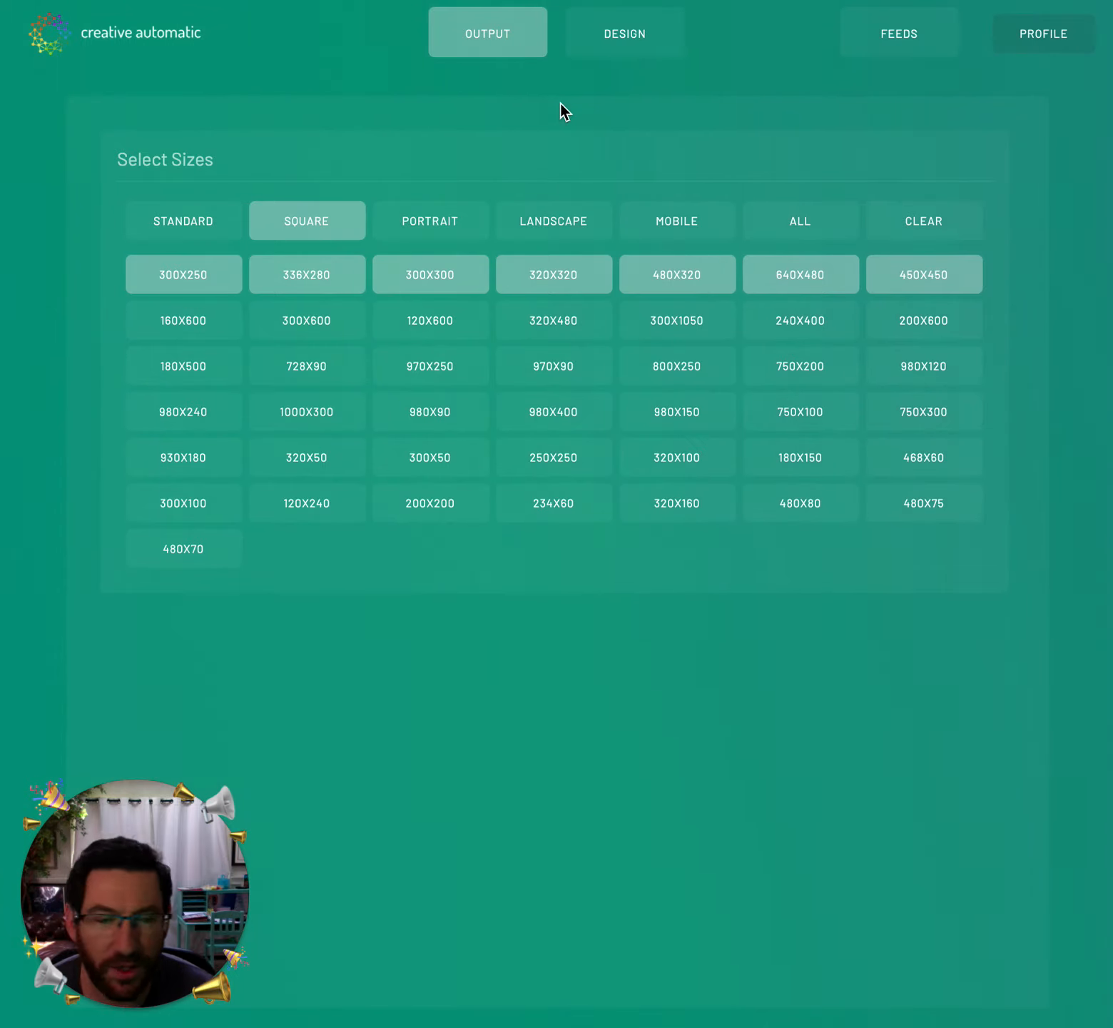
- In the design editor, add the kate sydney logo and shrink it into the bottom-left corner
left_click(653, 43)
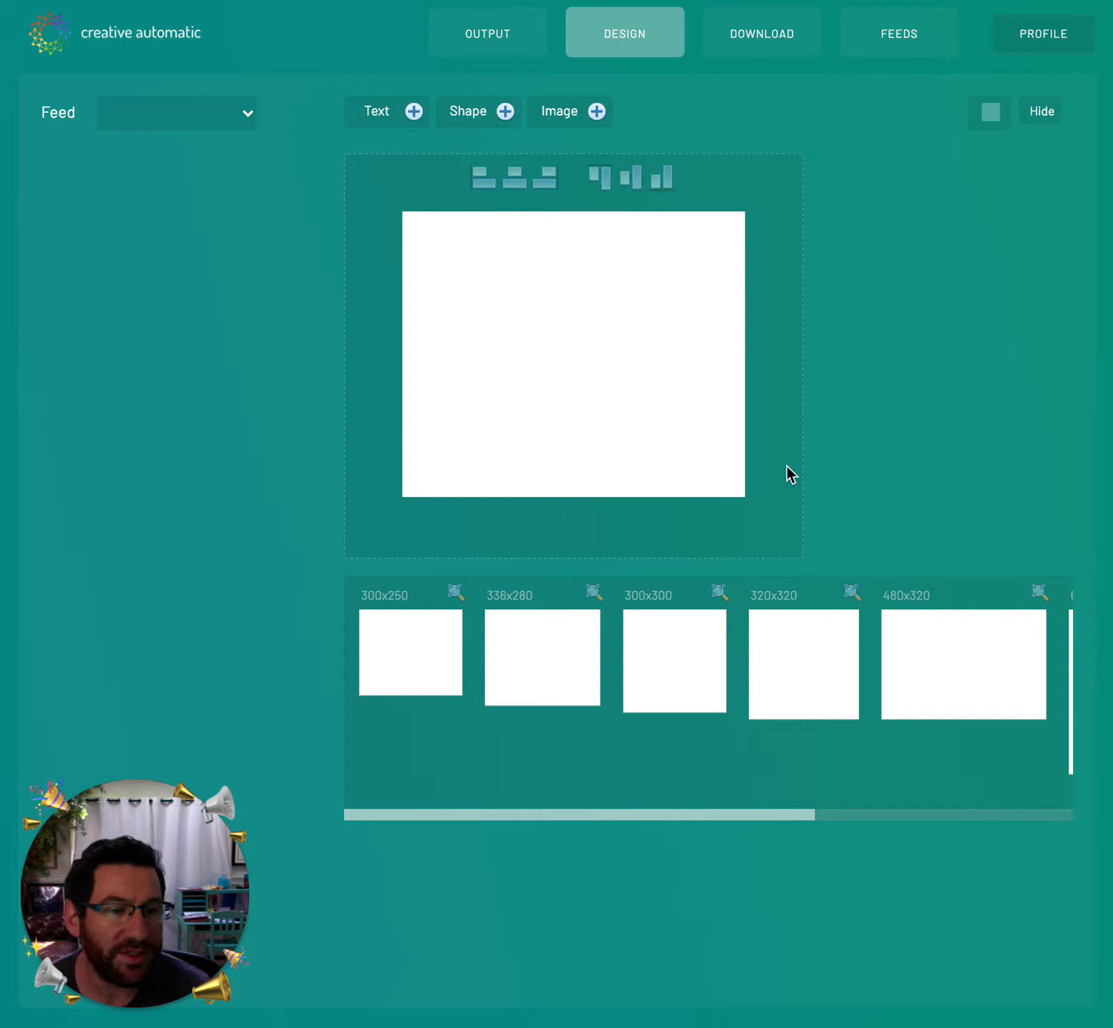
mouse_move(435, 813)
left_mouse_down()
mouse_move(794, 800)
mouse_move(422, 813)
left_mouse_up()
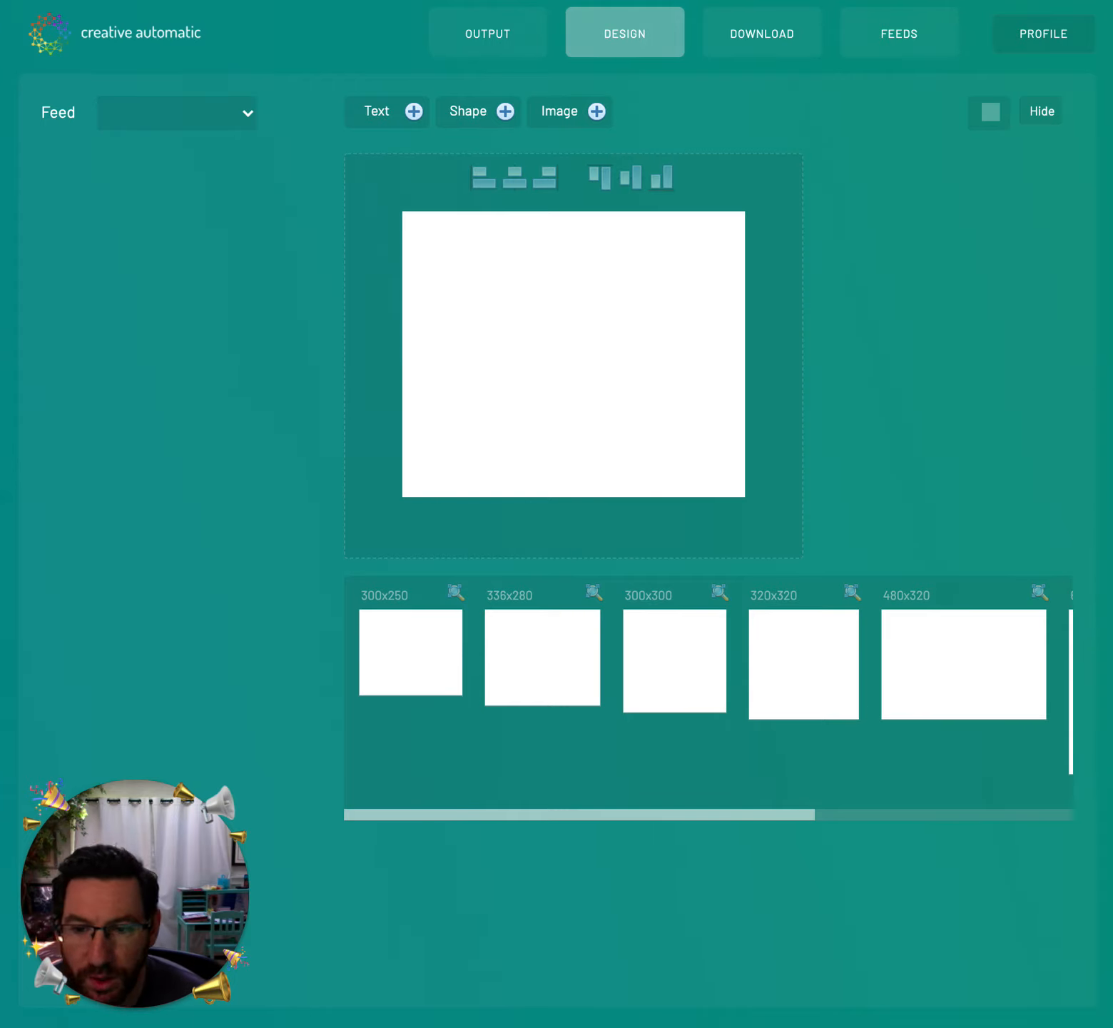
left_click_drag(595, 434, 586, 442)
left_click_drag(567, 342, 567, 444)
left_click_drag(721, 426, 510, 463)
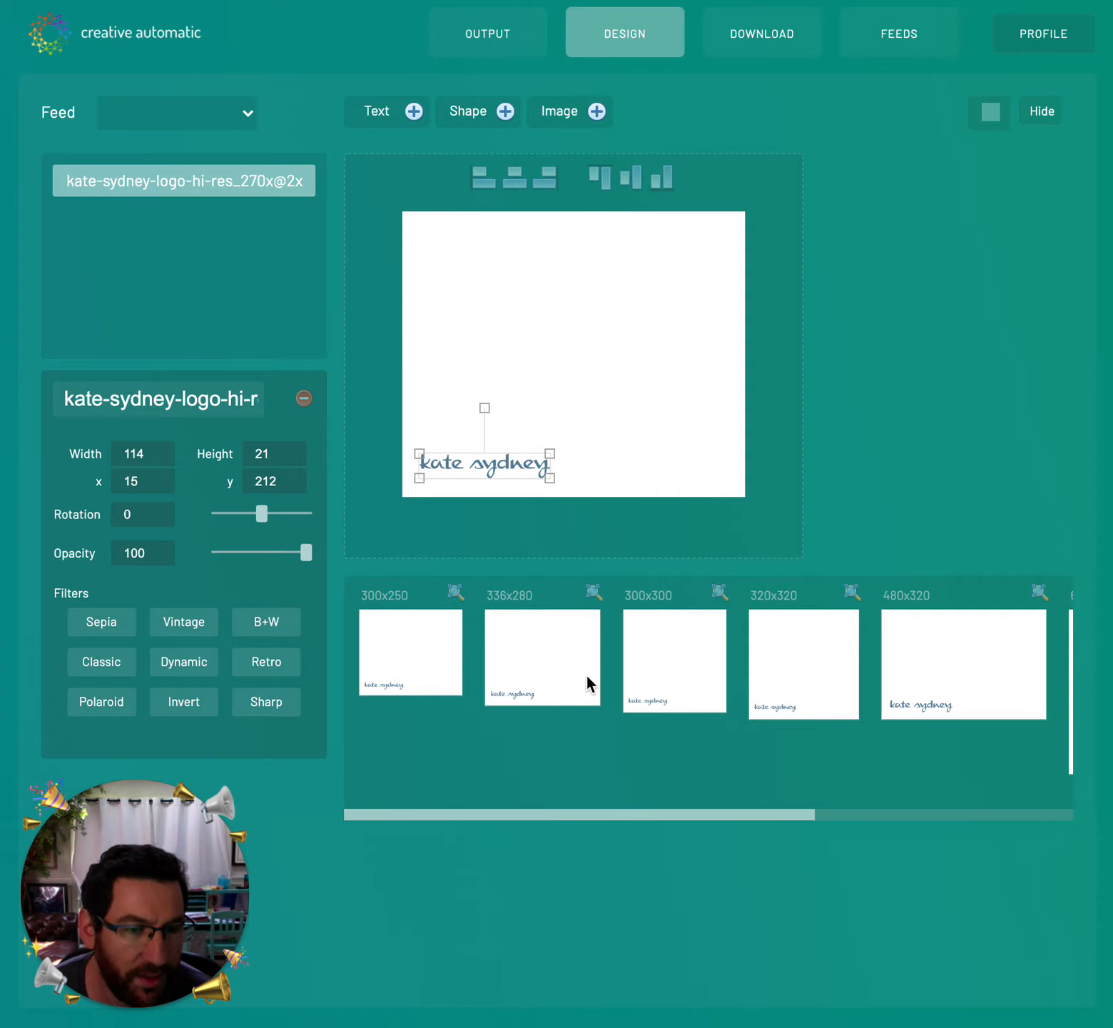
- Place the ring photo IMG_3064 on the right and add a Text Area box at upper left
left_click_drag(538, 814, 472, 815)
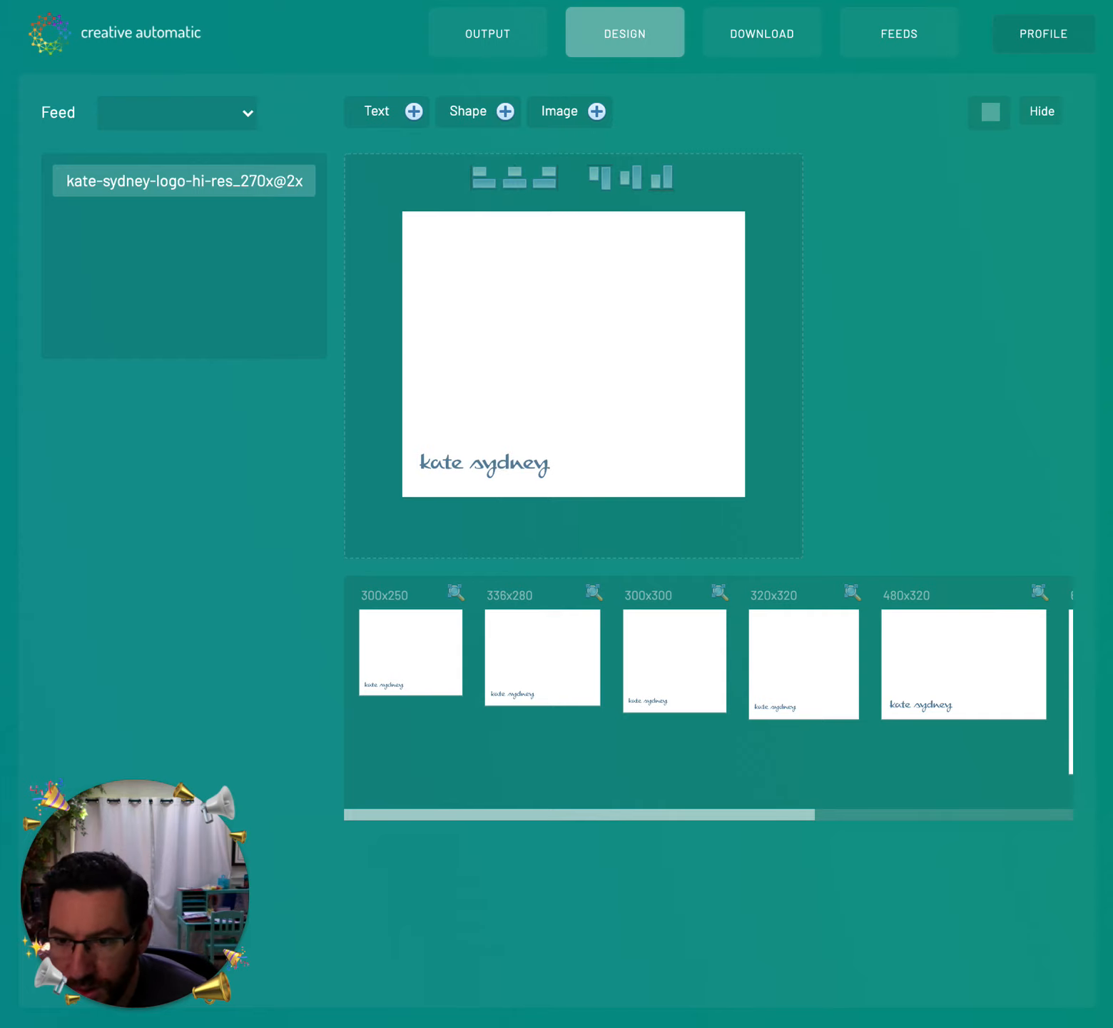
left_click_drag(0, 442, 668, 355)
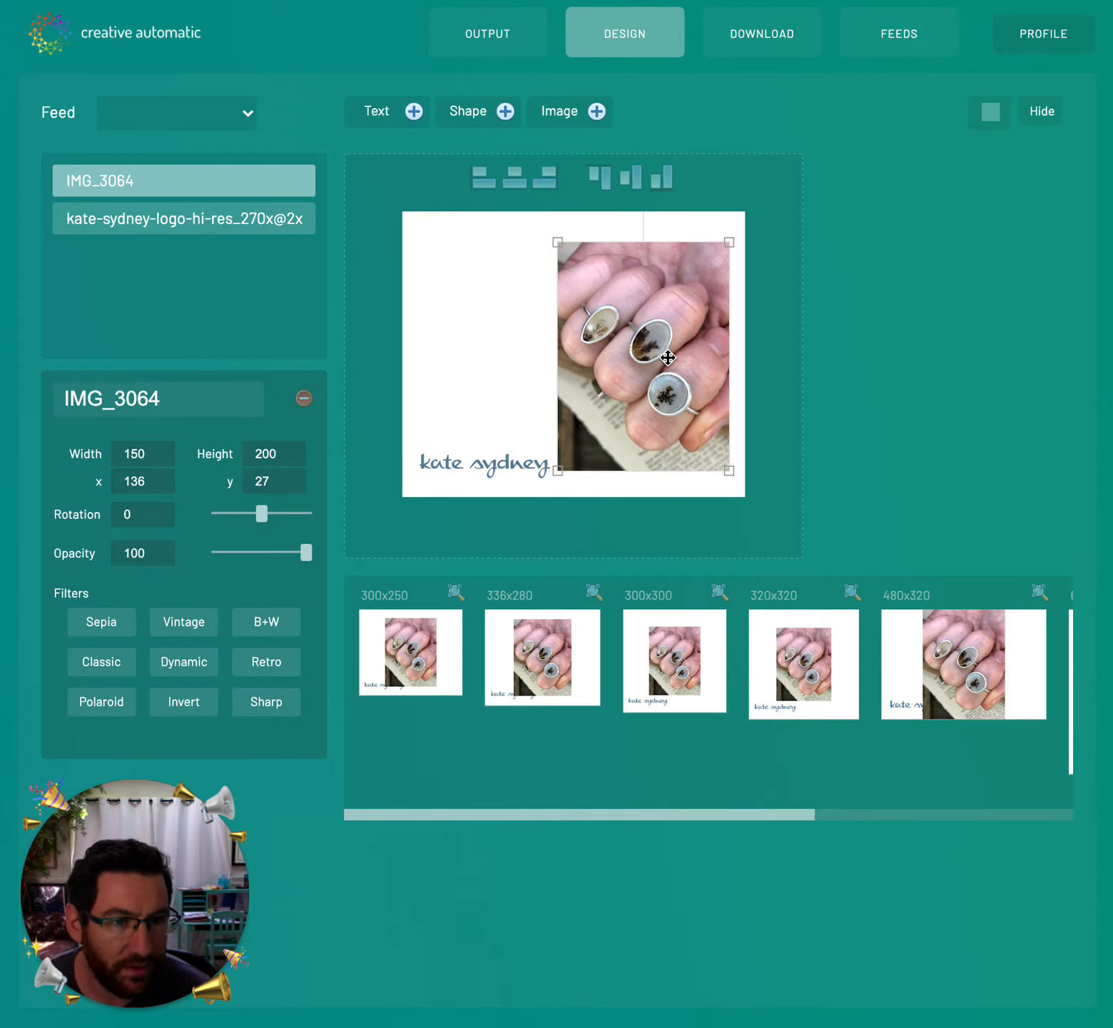
left_click(375, 128)
left_click_drag(580, 353, 532, 312)
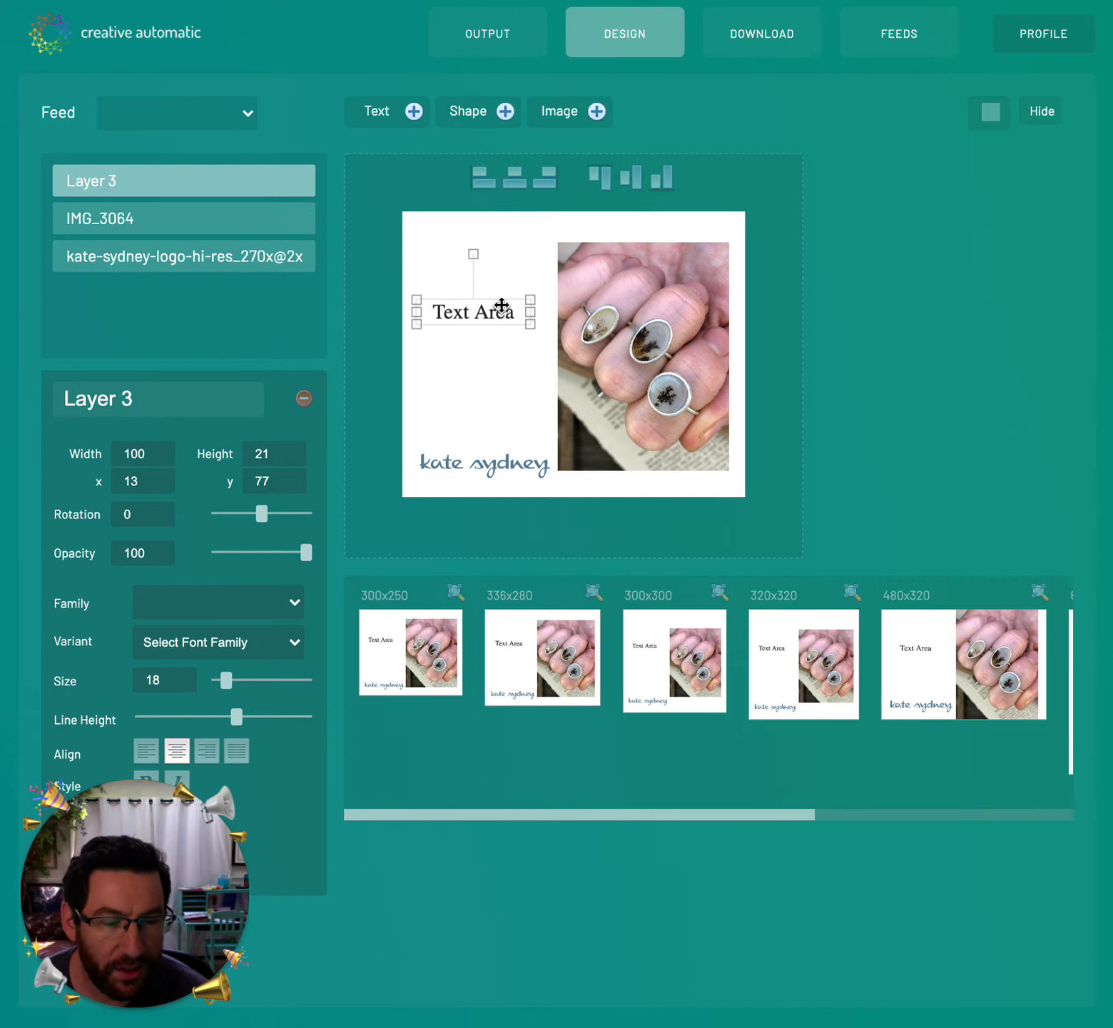
- Set the headline in Alegreya SC and raise it, then add a rectangle stretched over the whole ad
left_click(249, 612)
scroll(257, 715, "down", 10)
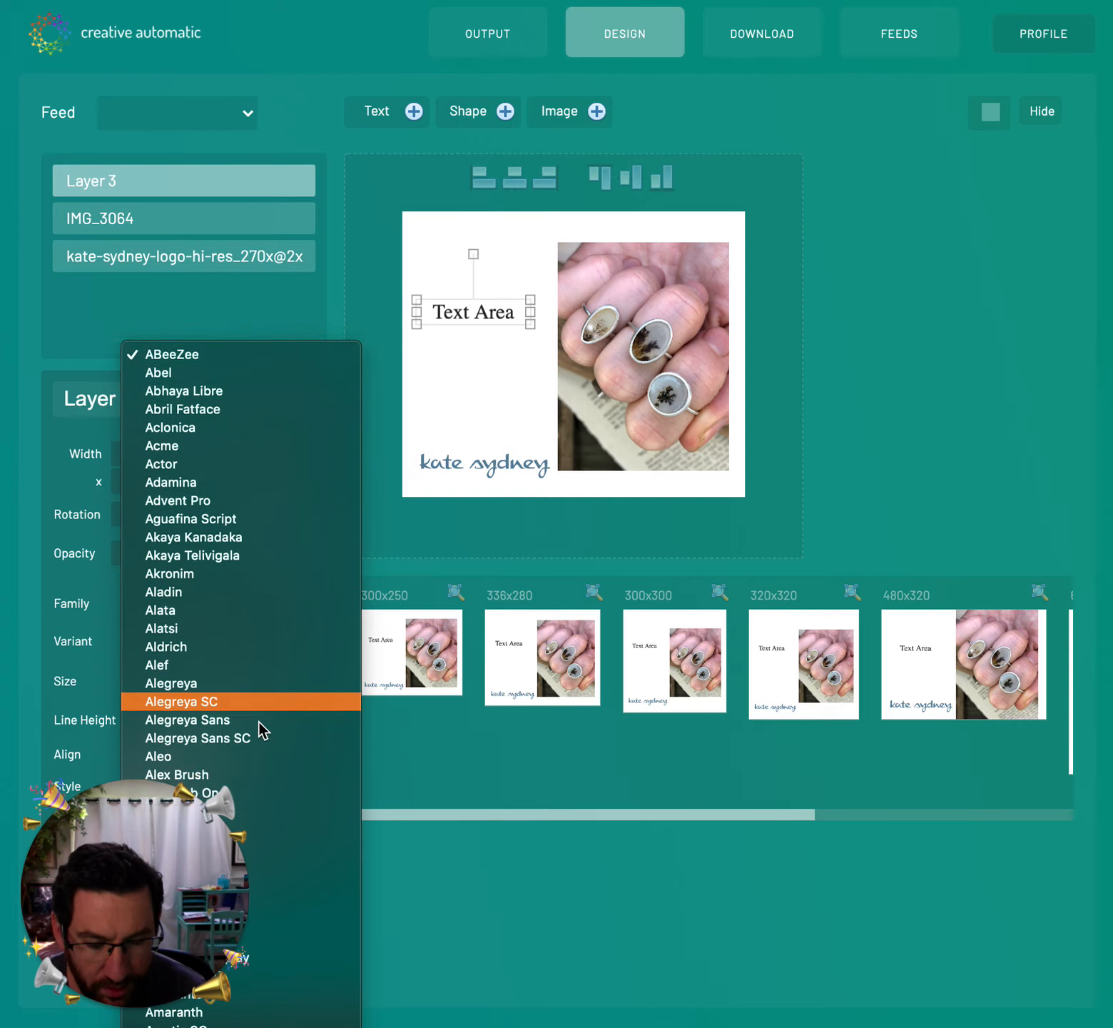
left_click(248, 354)
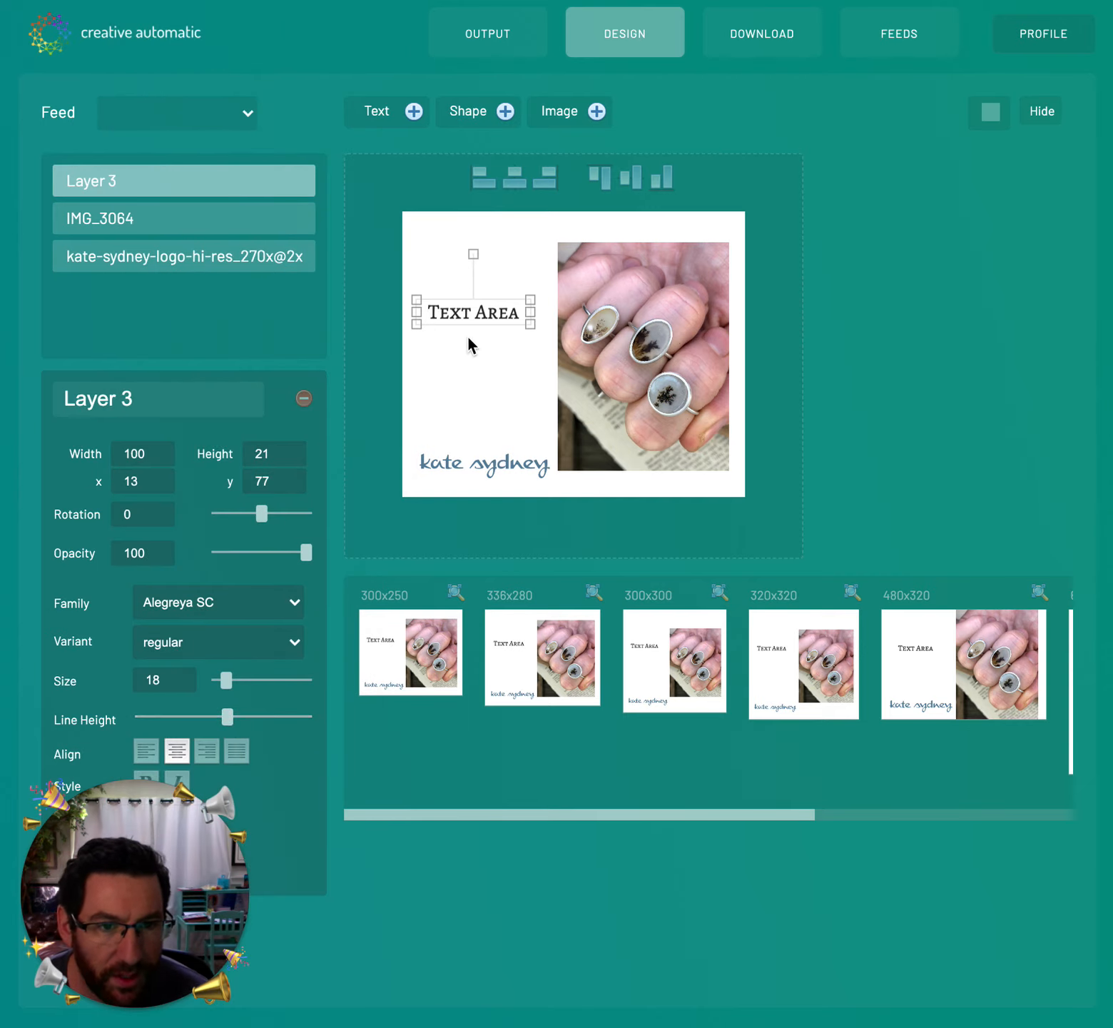
left_click_drag(462, 313, 470, 285)
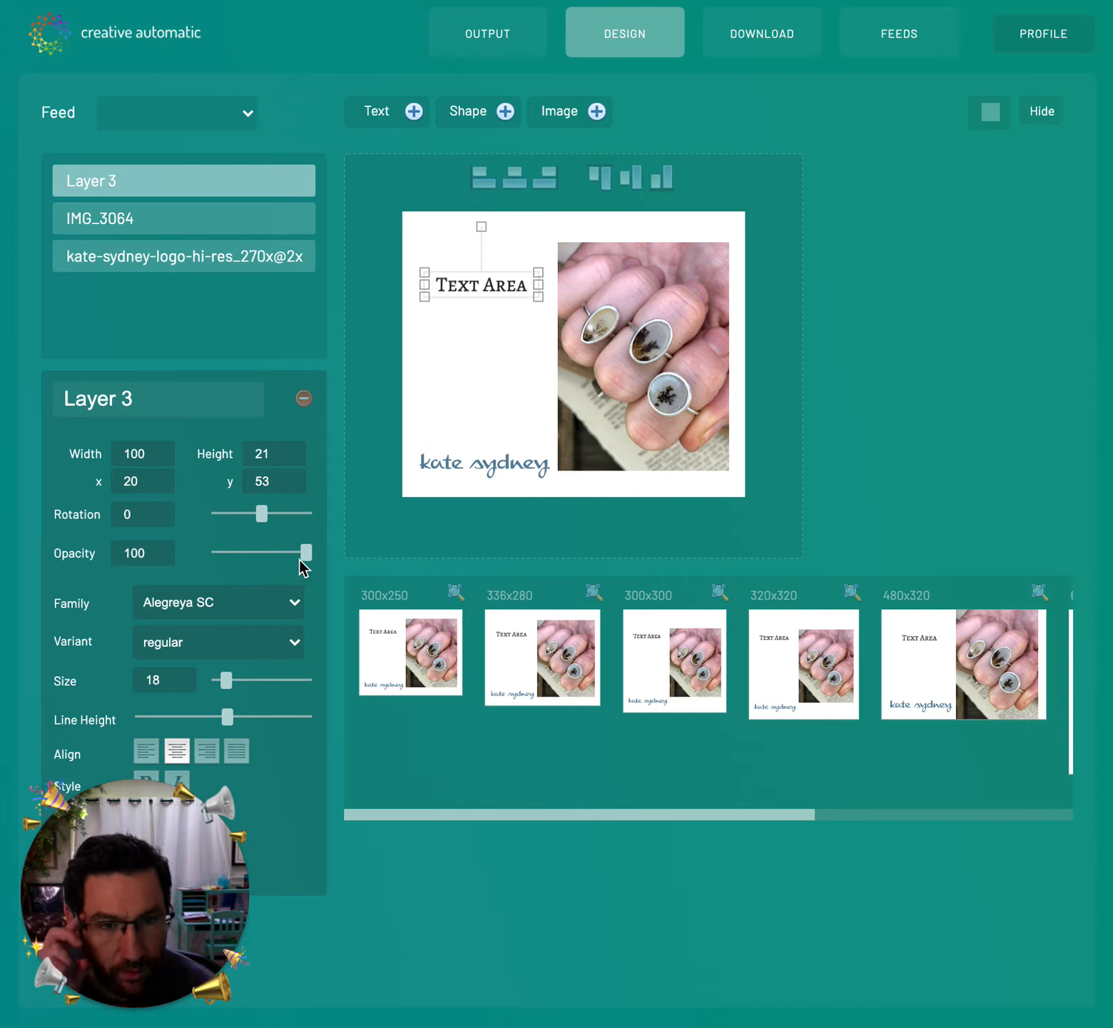
mouse_move(471, 282)
left_mouse_down()
mouse_move(494, 267)
mouse_move(465, 252)
left_mouse_up()
left_click(472, 120)
left_click_drag(582, 360, 737, 492)
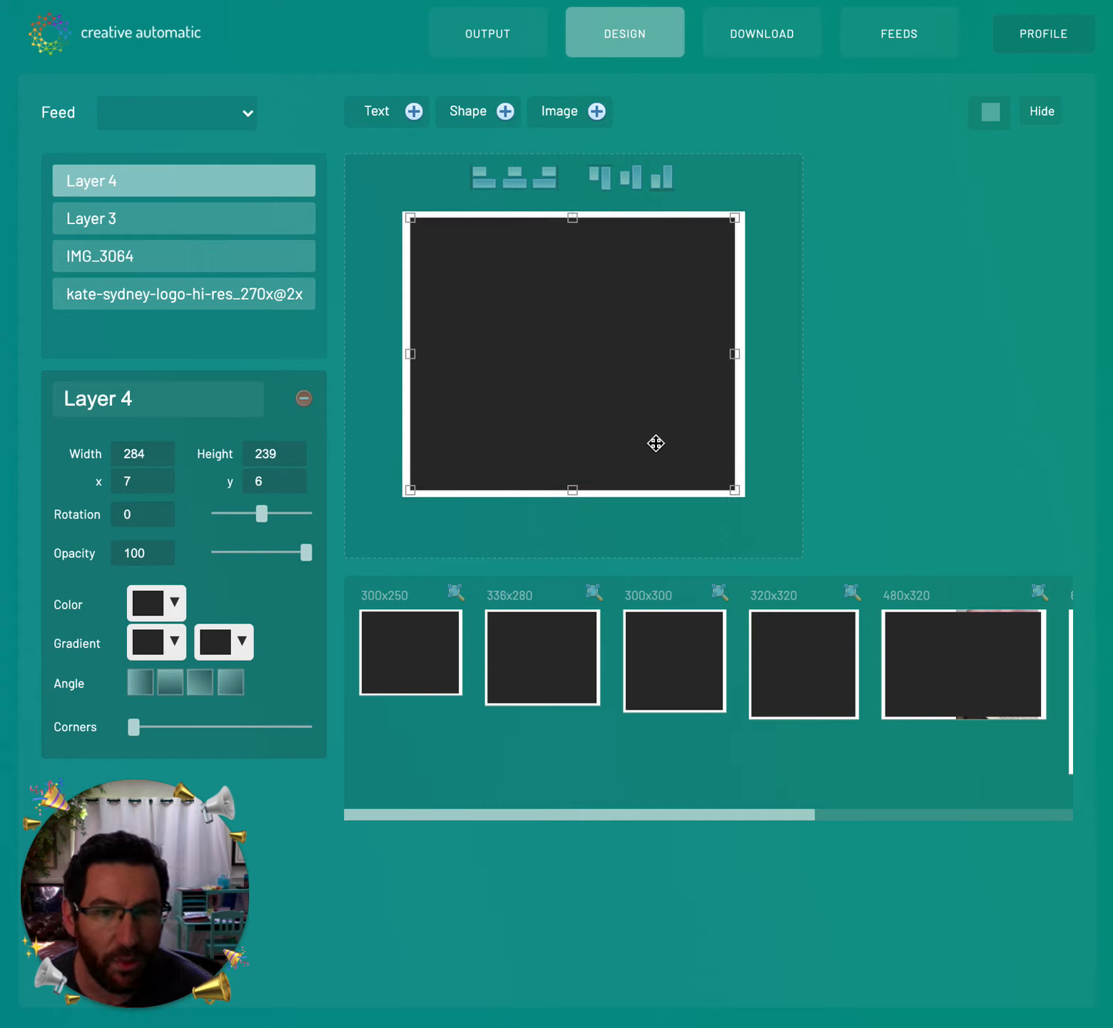
- Set the gradient's starting colour to light purple
left_click(166, 639)
left_click(188, 695)
left_click(190, 686)
left_click(318, 750)
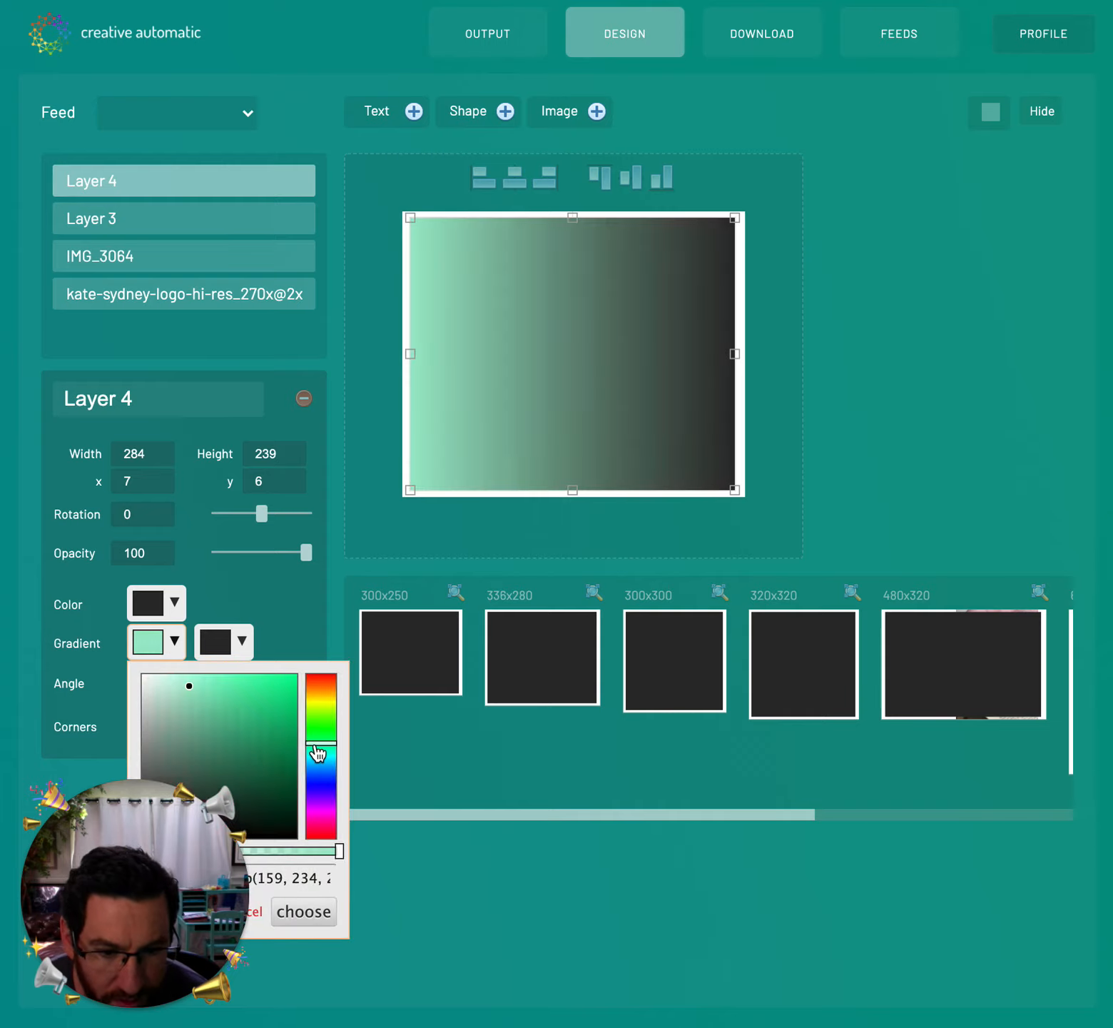
left_click(318, 787)
left_click(322, 794)
- Set the gradient's ending colour to deep purple
left_click(228, 642)
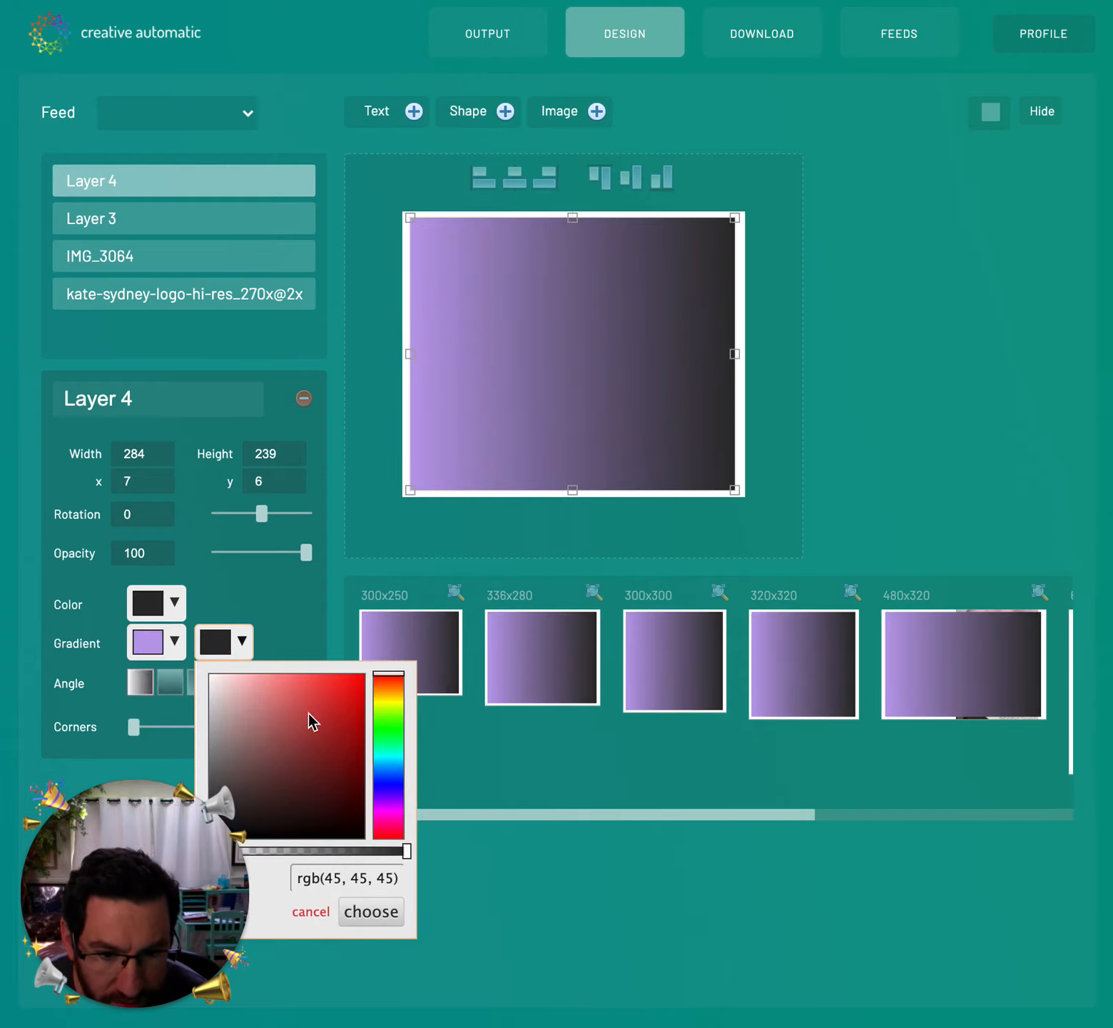
left_click(318, 753)
left_click(385, 771)
left_click(389, 803)
left_click(389, 809)
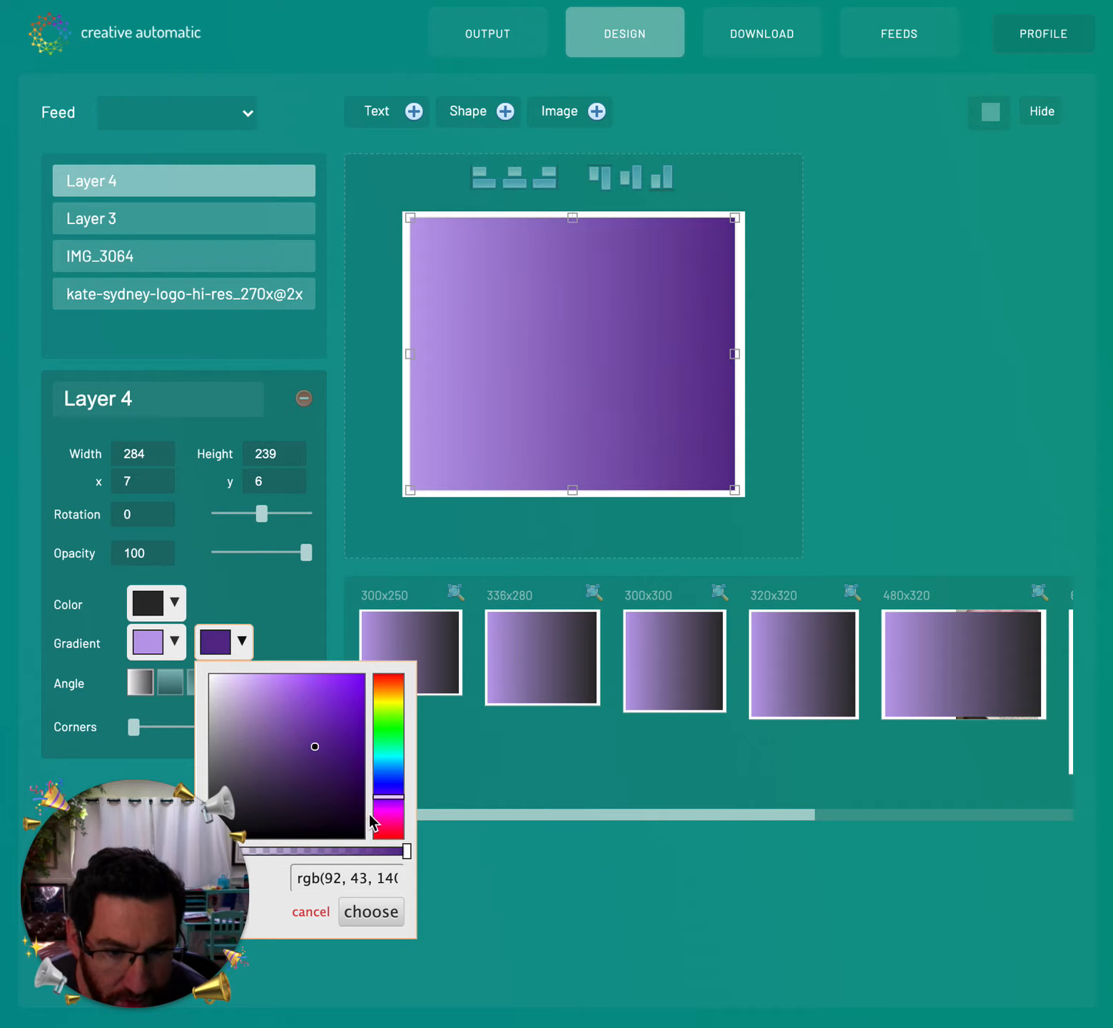
left_click(371, 911)
- Make the gradient diagonal, round the corners to mid-level, and move the rectangle below the other layers
left_click(199, 685)
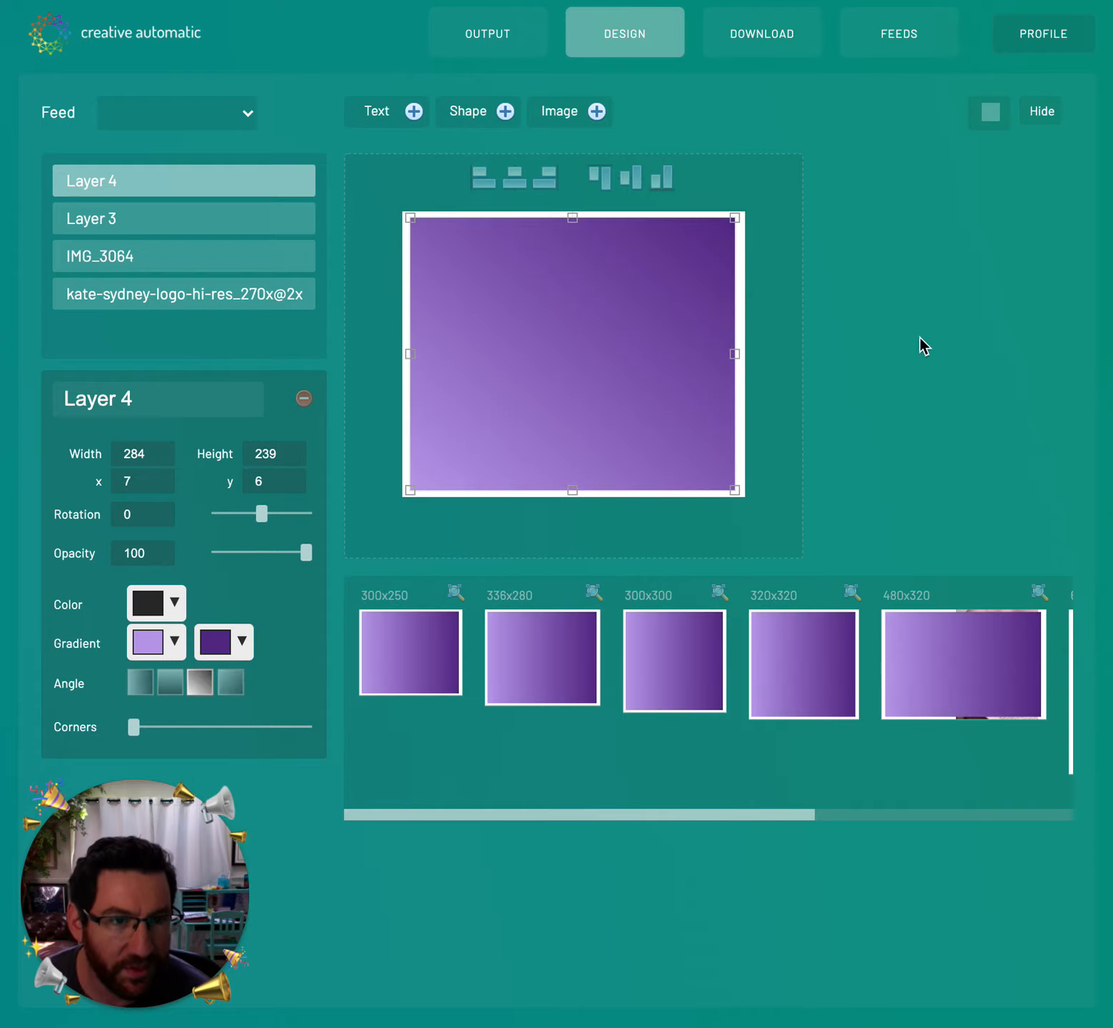
left_click_drag(133, 729, 199, 730)
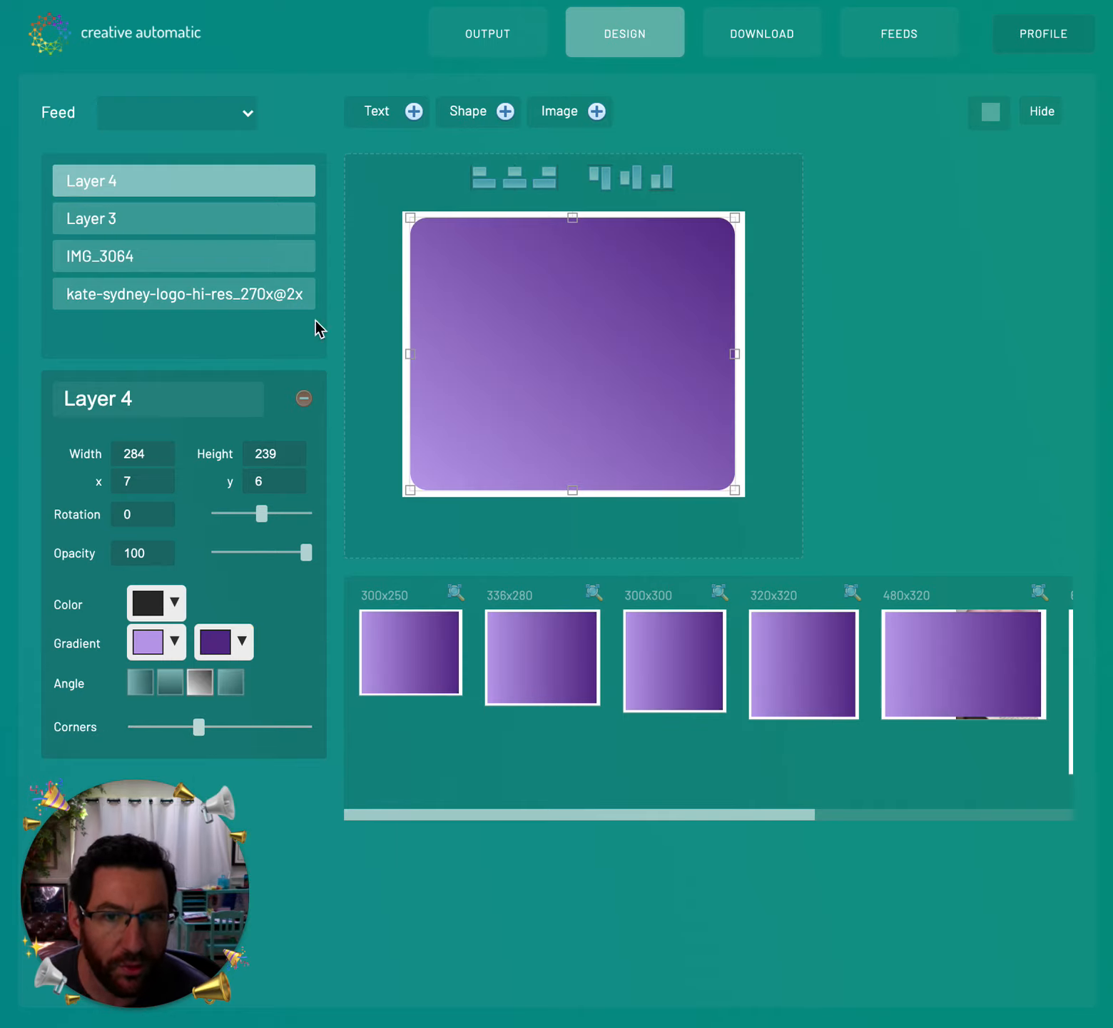
left_click_drag(205, 185, 168, 321)
- Make the purple rectangle the background layer and nudge the ring photo and logo into place
left_click(832, 317)
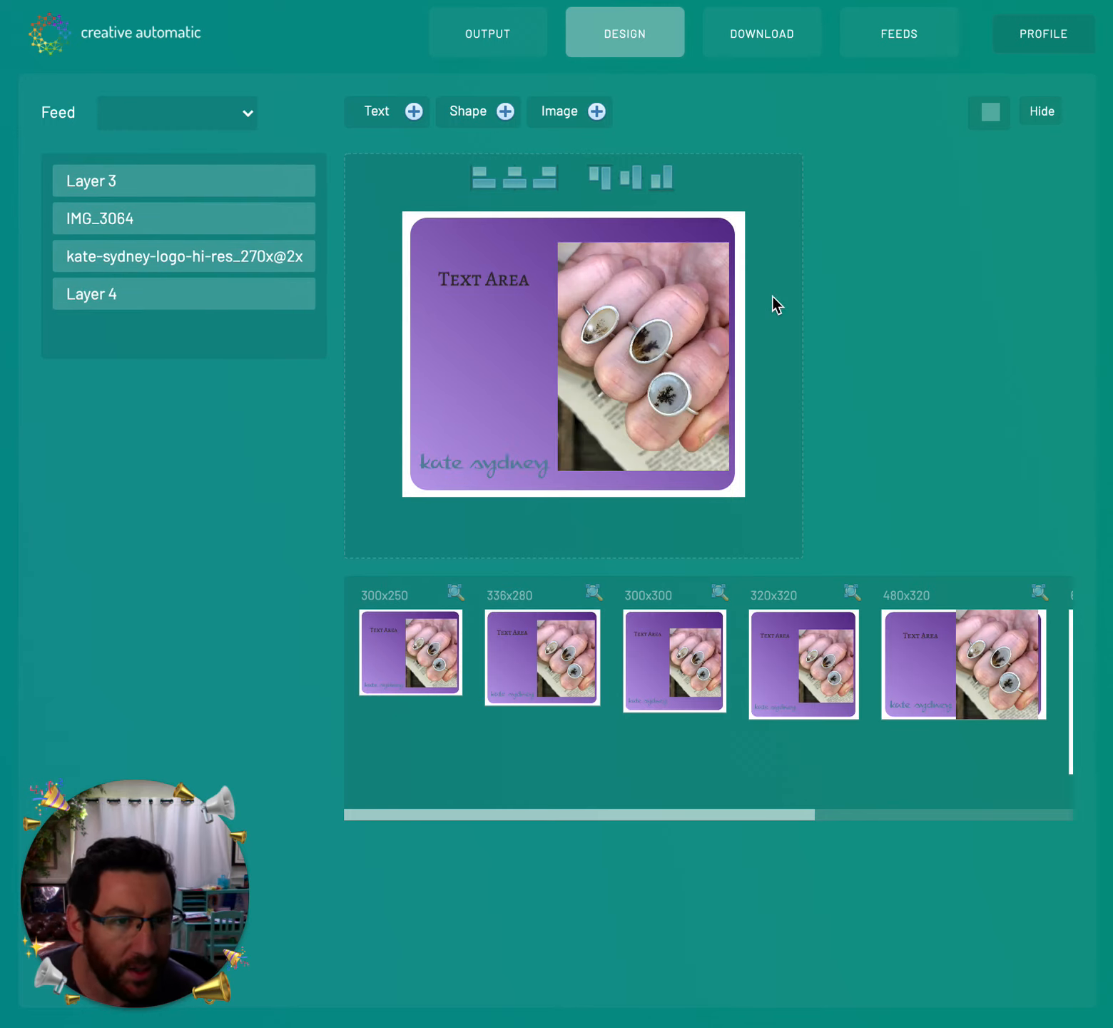
left_click_drag(622, 293, 613, 291)
left_click(480, 277)
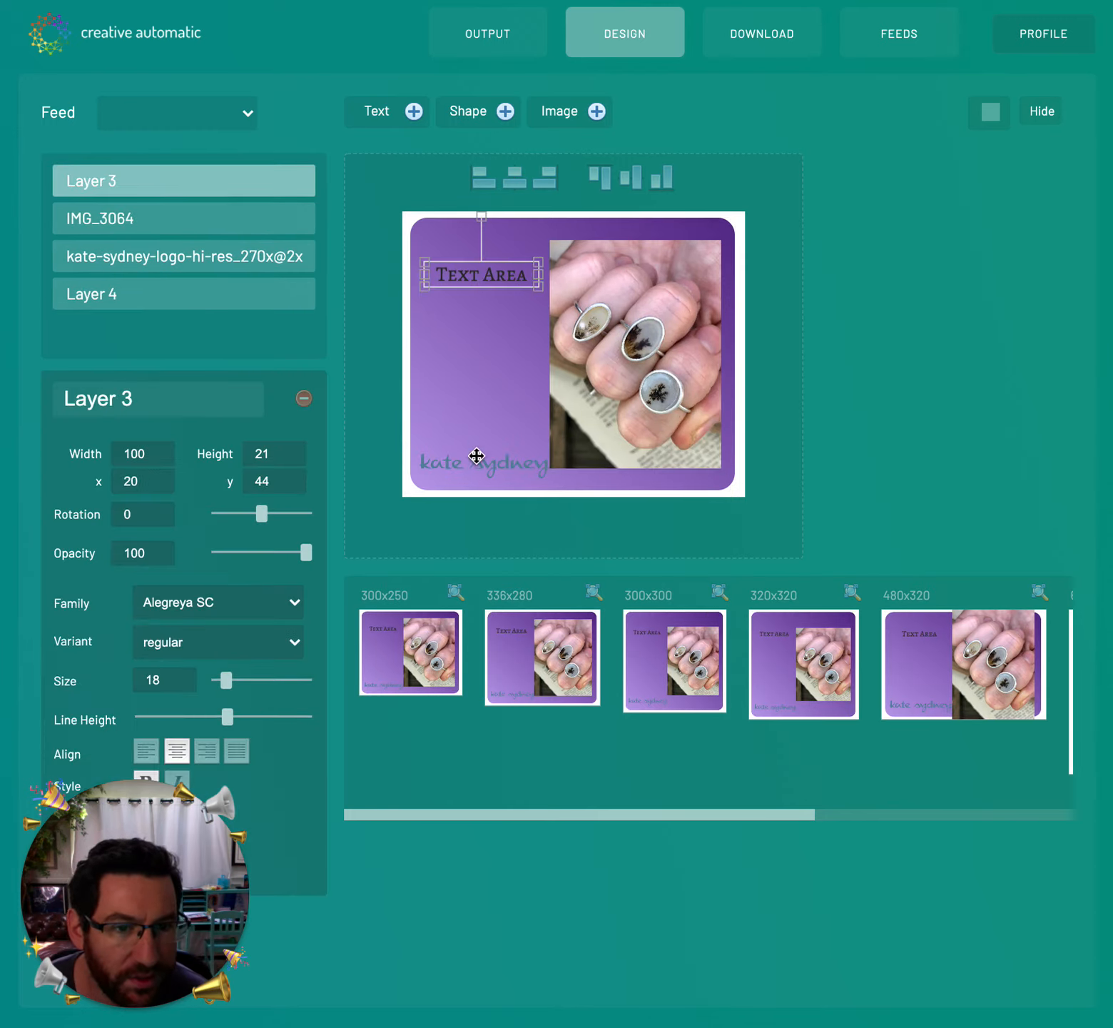
left_click_drag(478, 447, 475, 450)
left_click_drag(554, 437, 510, 450)
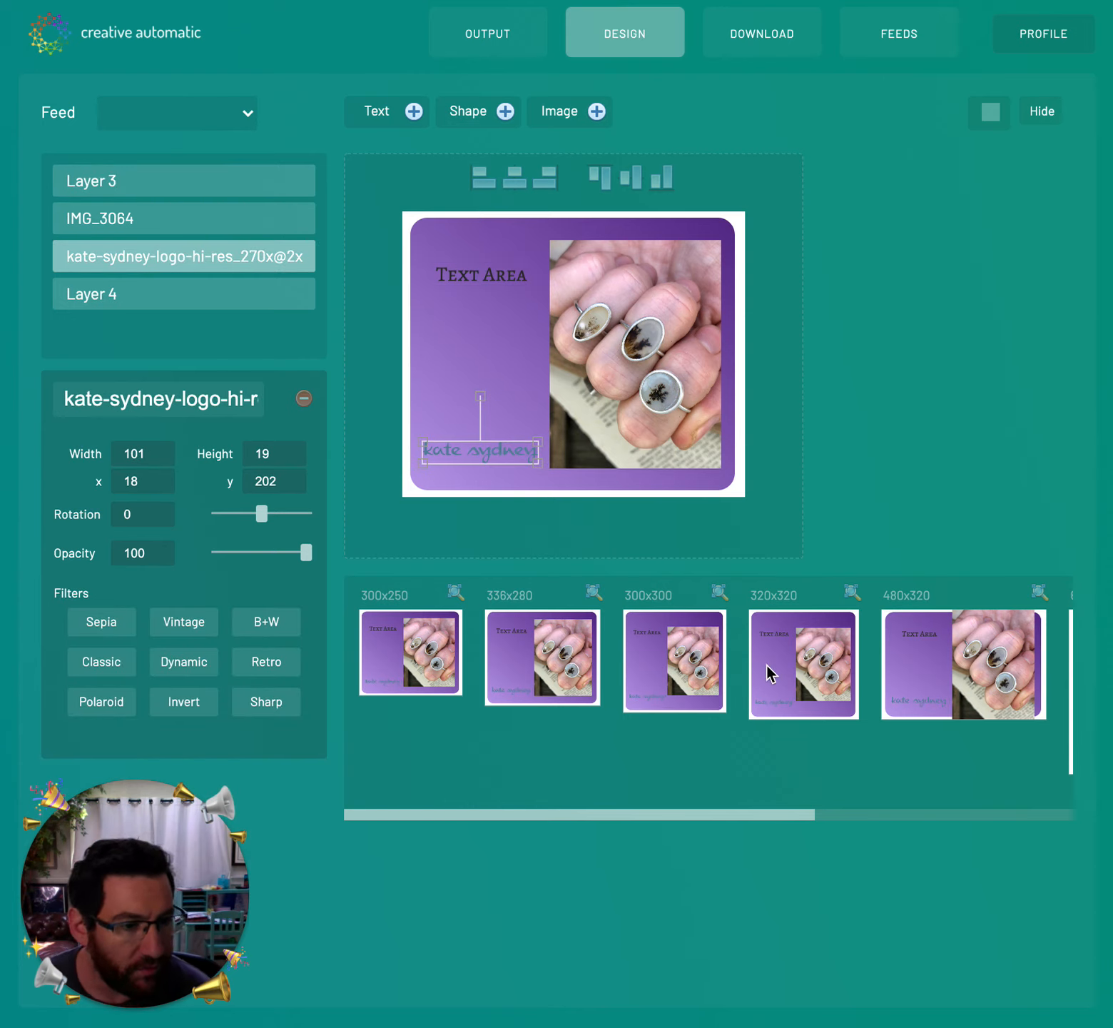
- In the enlarged 480x320 version, shrink the ring photo inset and shift the logo right
left_click_drag(577, 821, 995, 806)
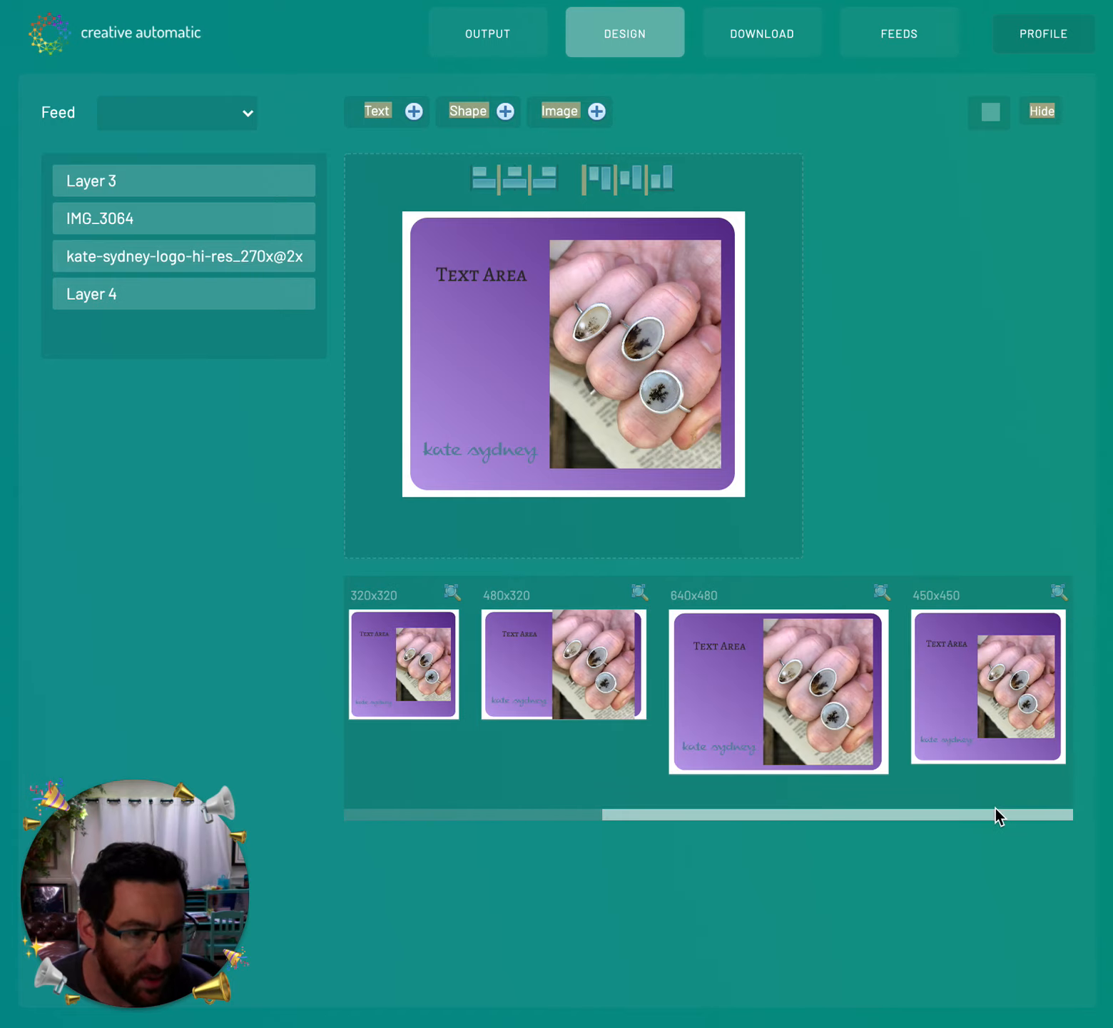
left_click(640, 595)
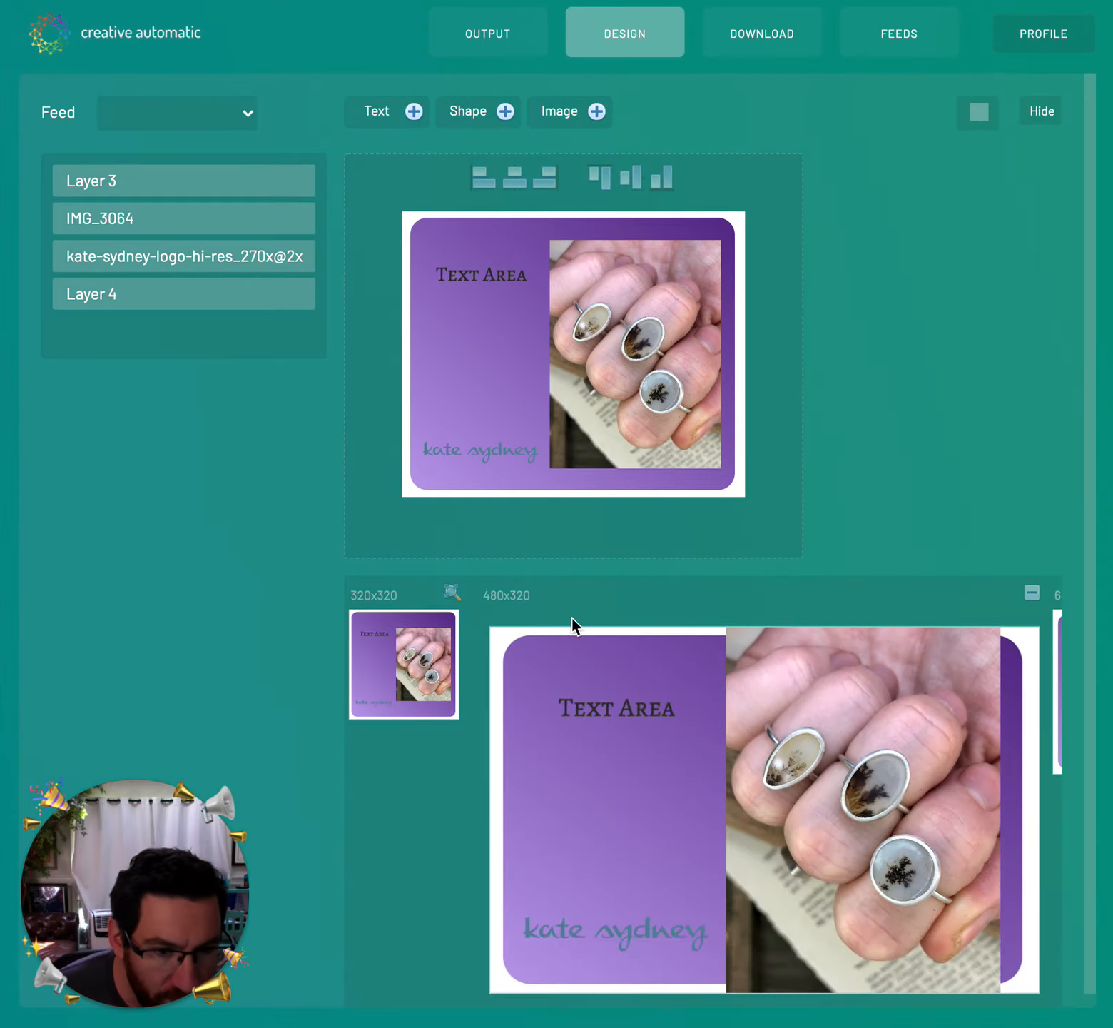
left_click(982, 657)
left_click_drag(982, 658, 929, 728)
left_click(641, 919)
left_click_drag(641, 919, 665, 919)
left_click_drag(617, 699, 623, 702)
left_click(1005, 530)
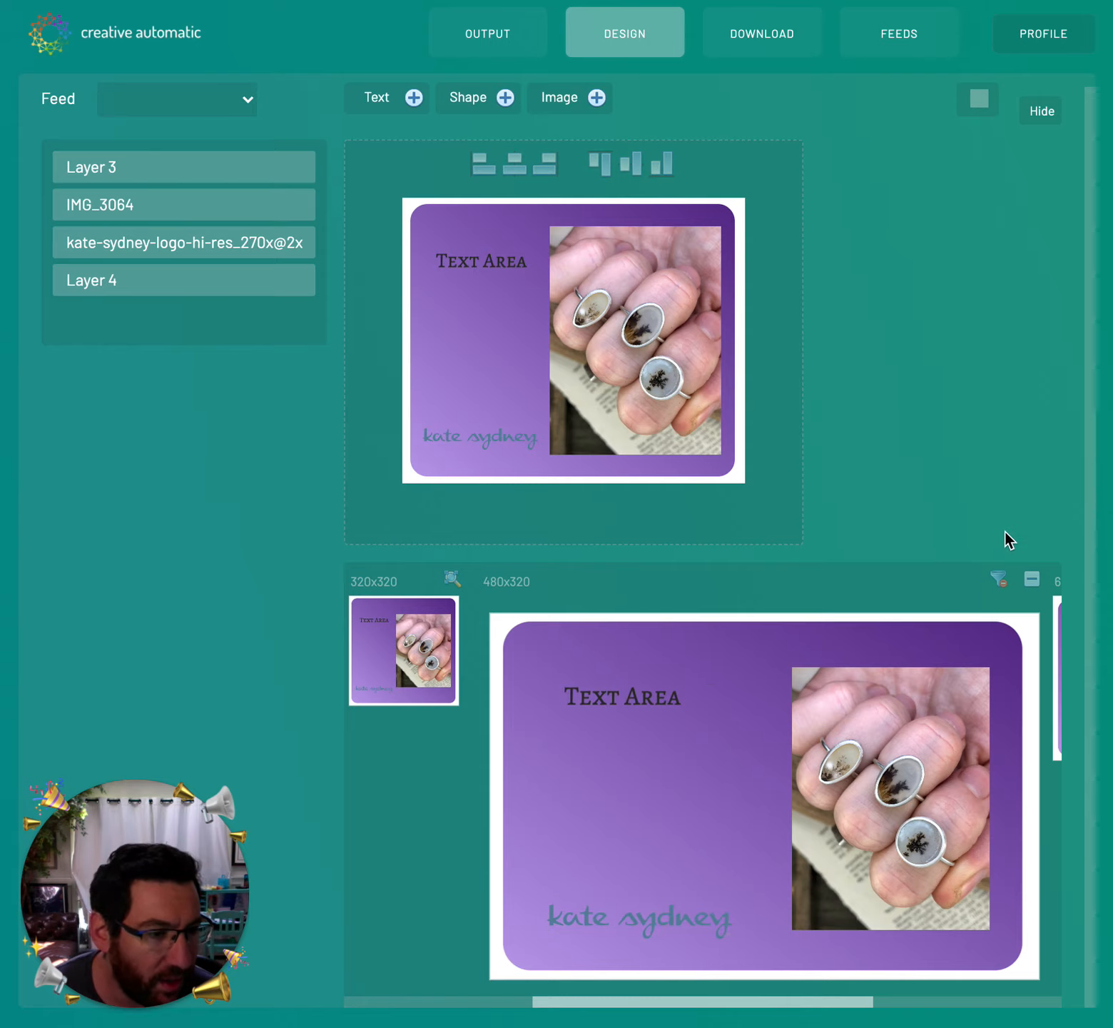
- Change the headline text to 'Check out my website'
left_click(467, 258)
double_click(471, 259)
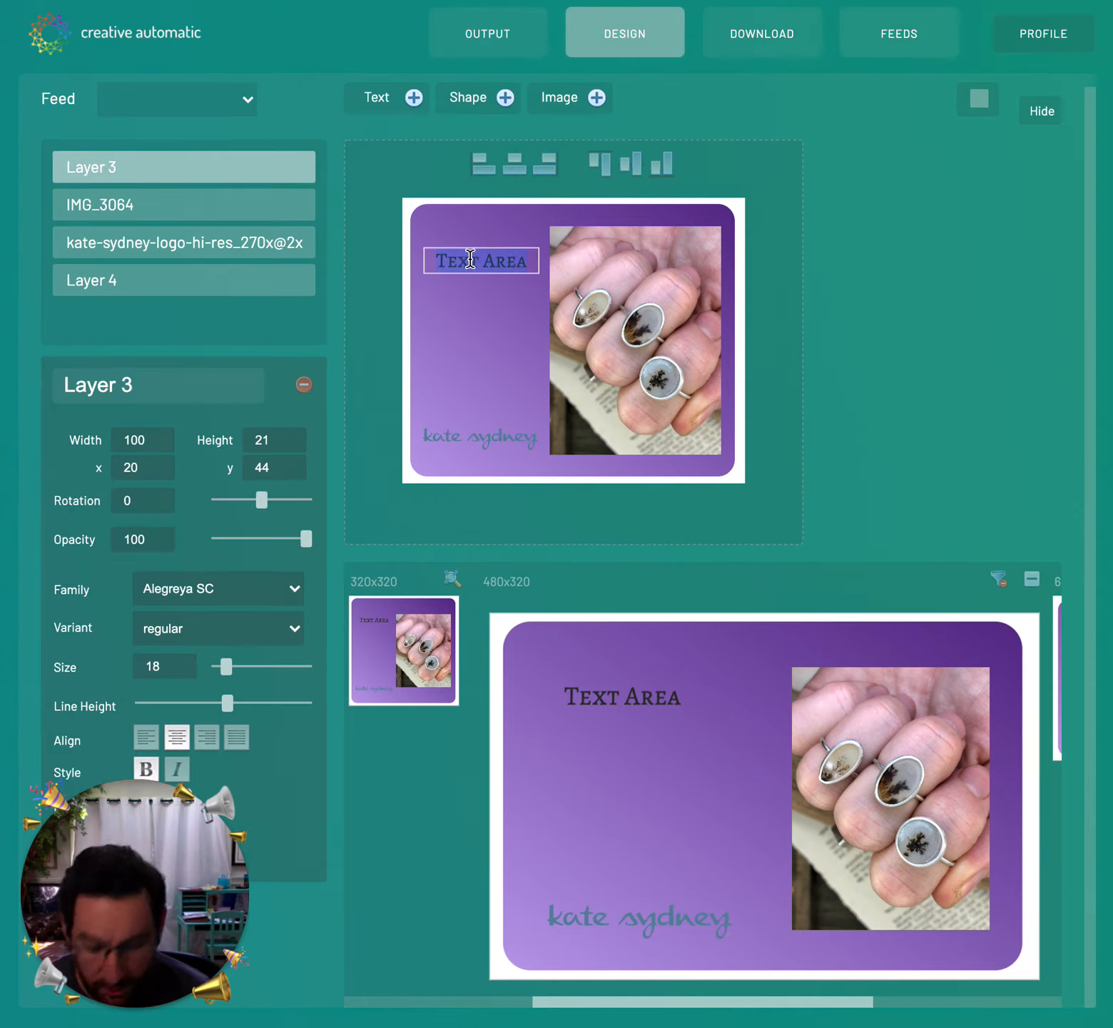
type("Check out m")
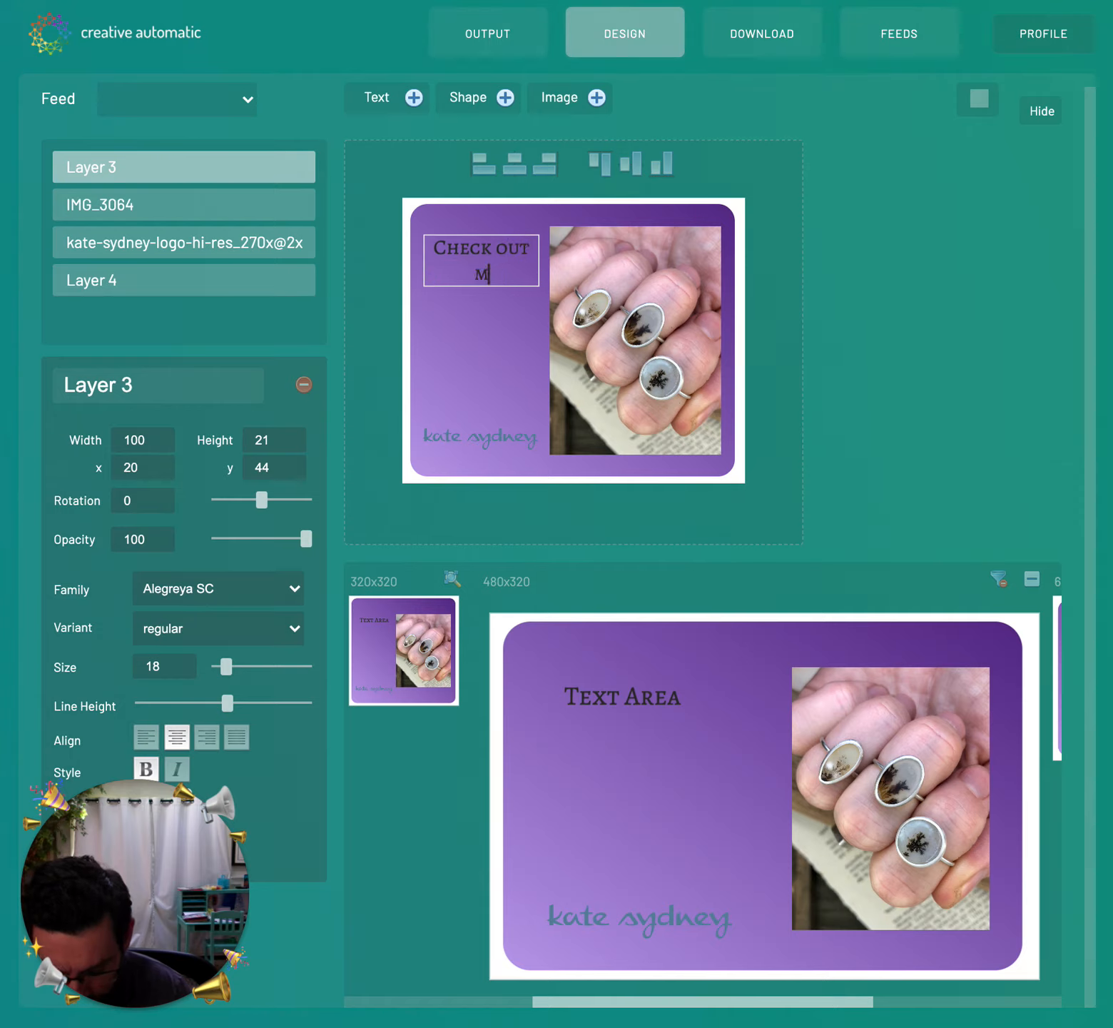
type("y website")
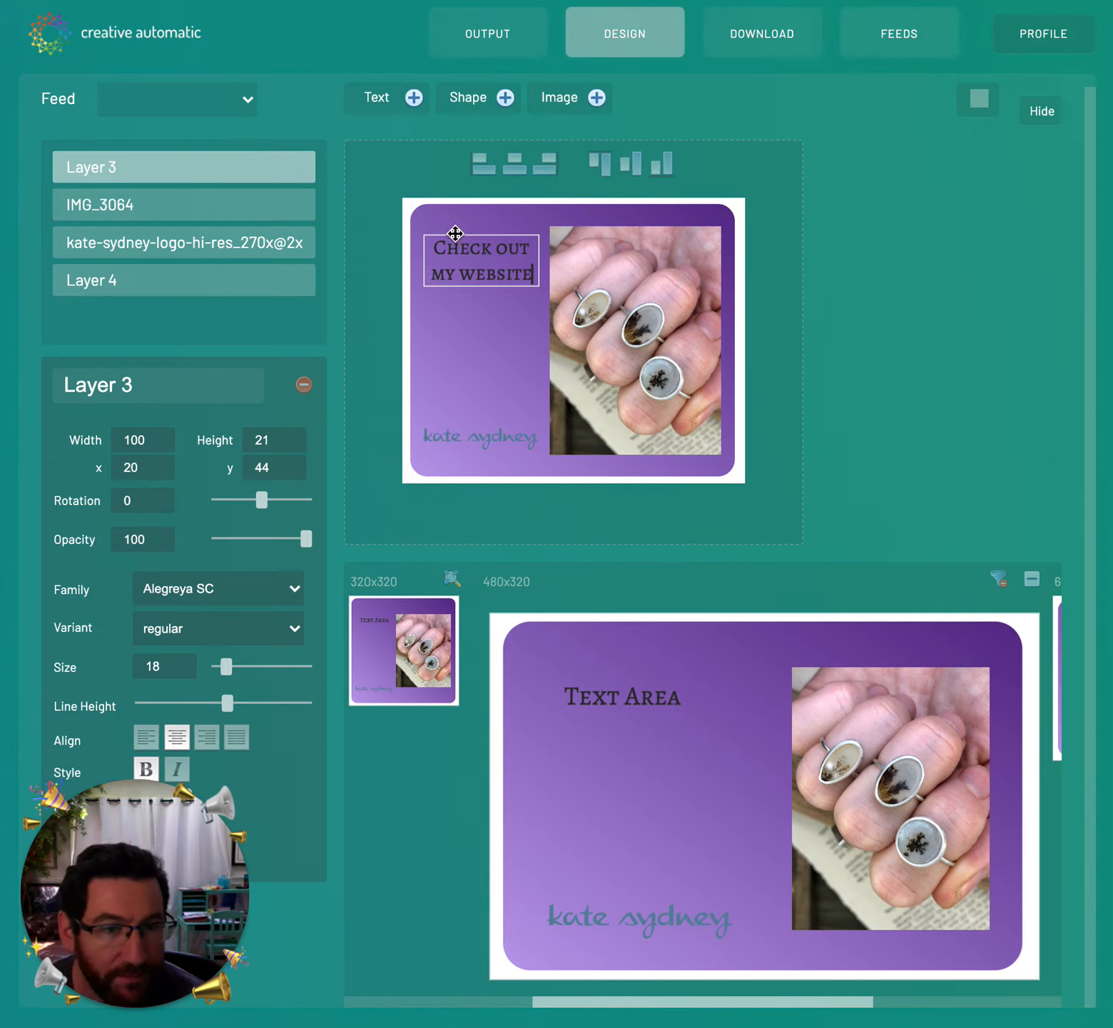
left_click(836, 337)
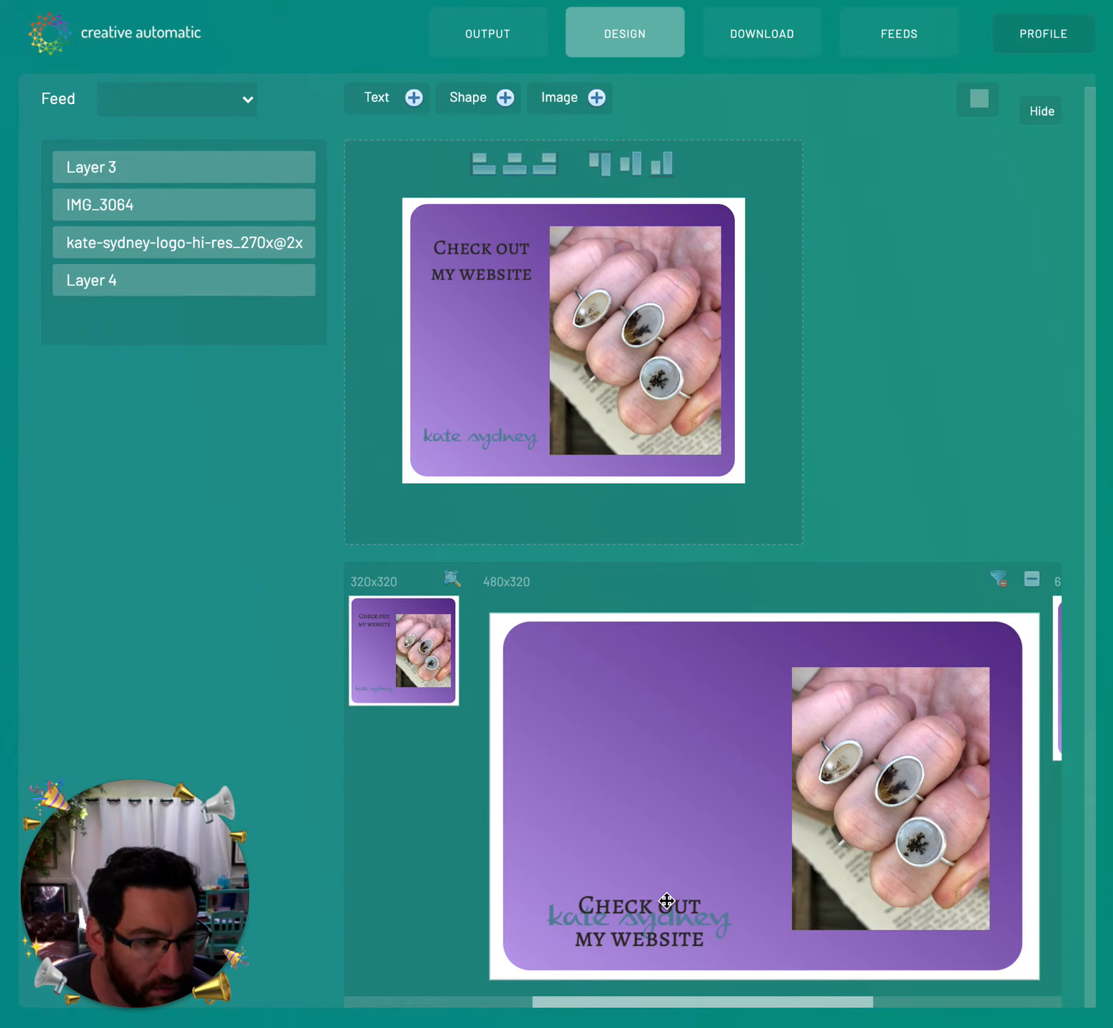
- Move the headline to the upper left of the 480x320 ad and return to the size thumbnails
left_click_drag(618, 907, 612, 689)
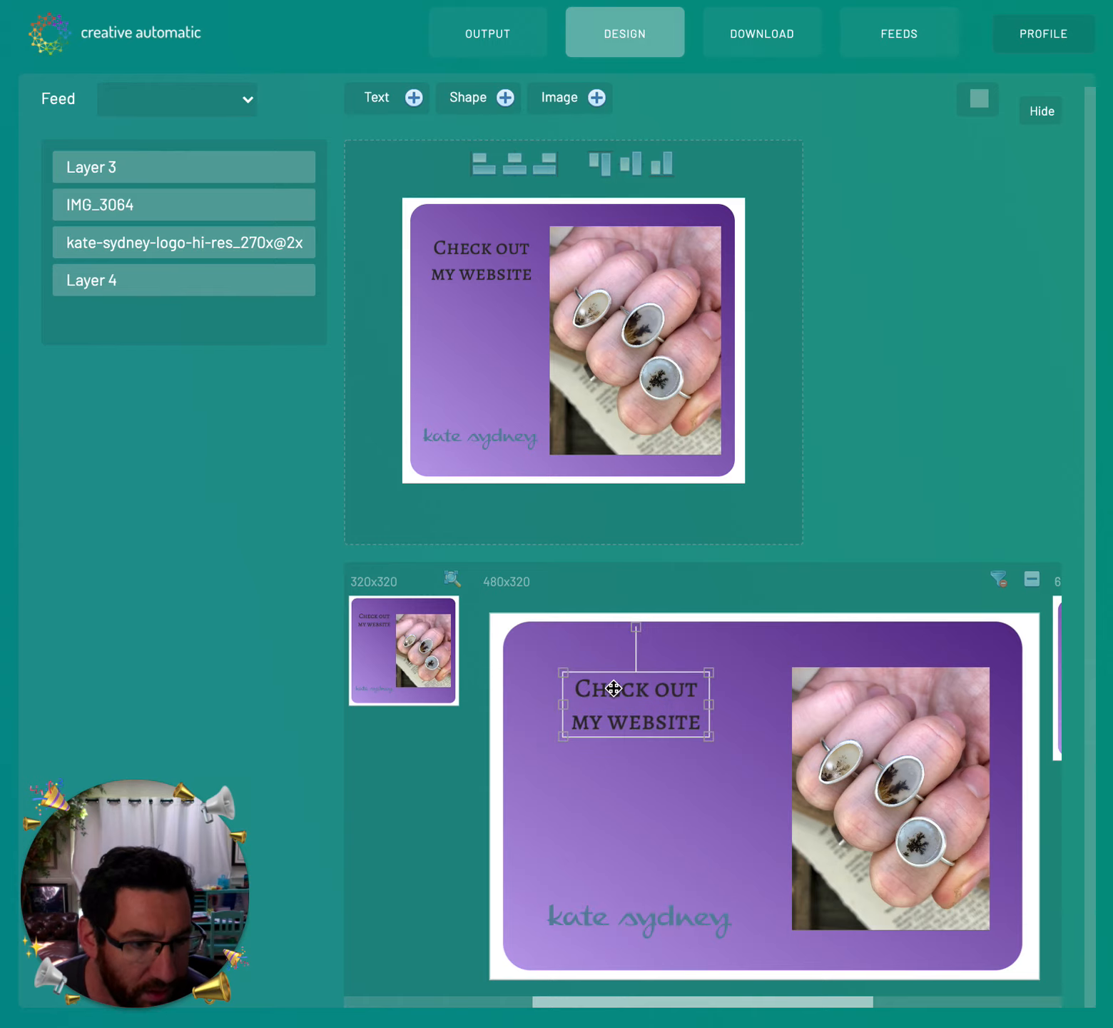
left_click(1033, 577)
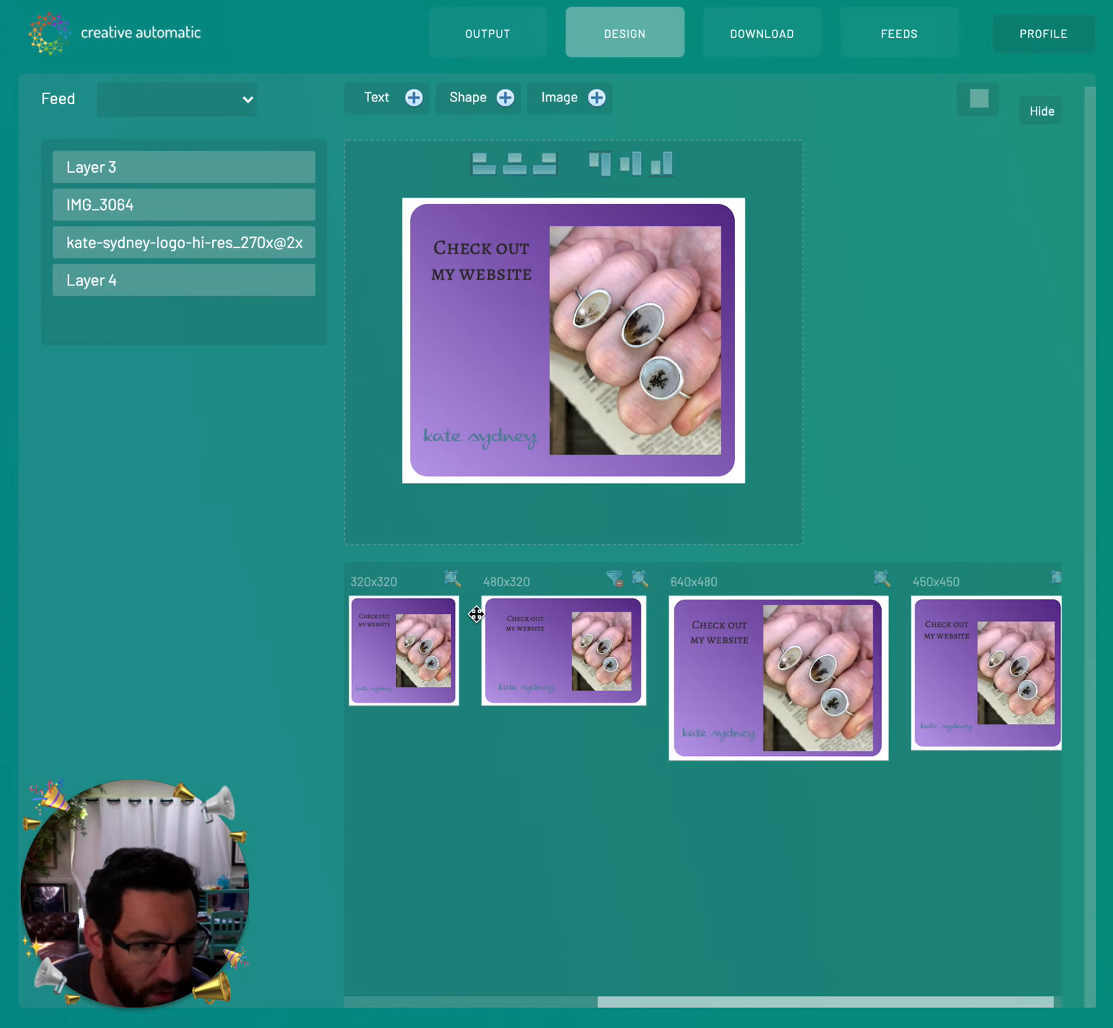
left_click_drag(753, 811, 460, 813)
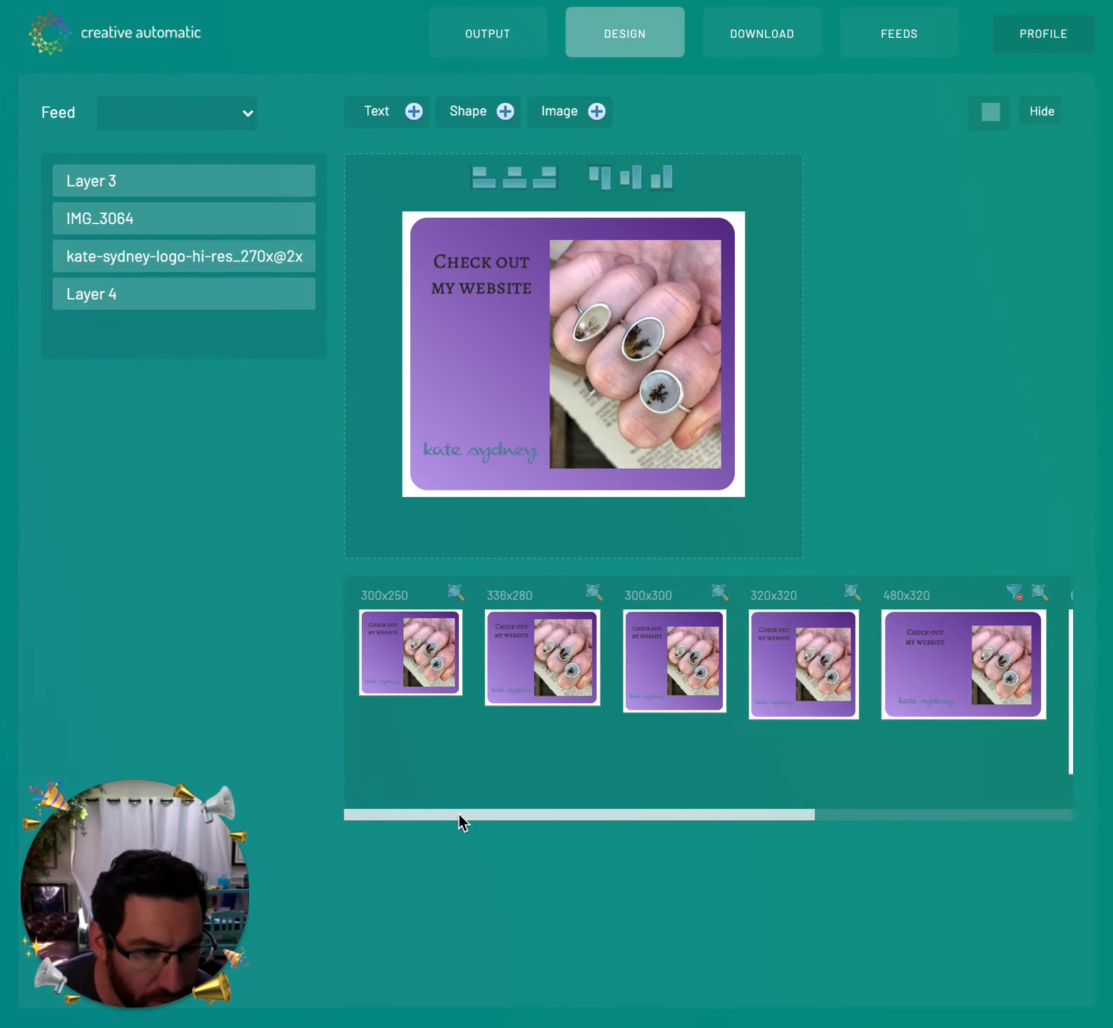
- Export the ad set as a zip at 100% image quality, then dismiss the browser download bar
left_click(781, 50)
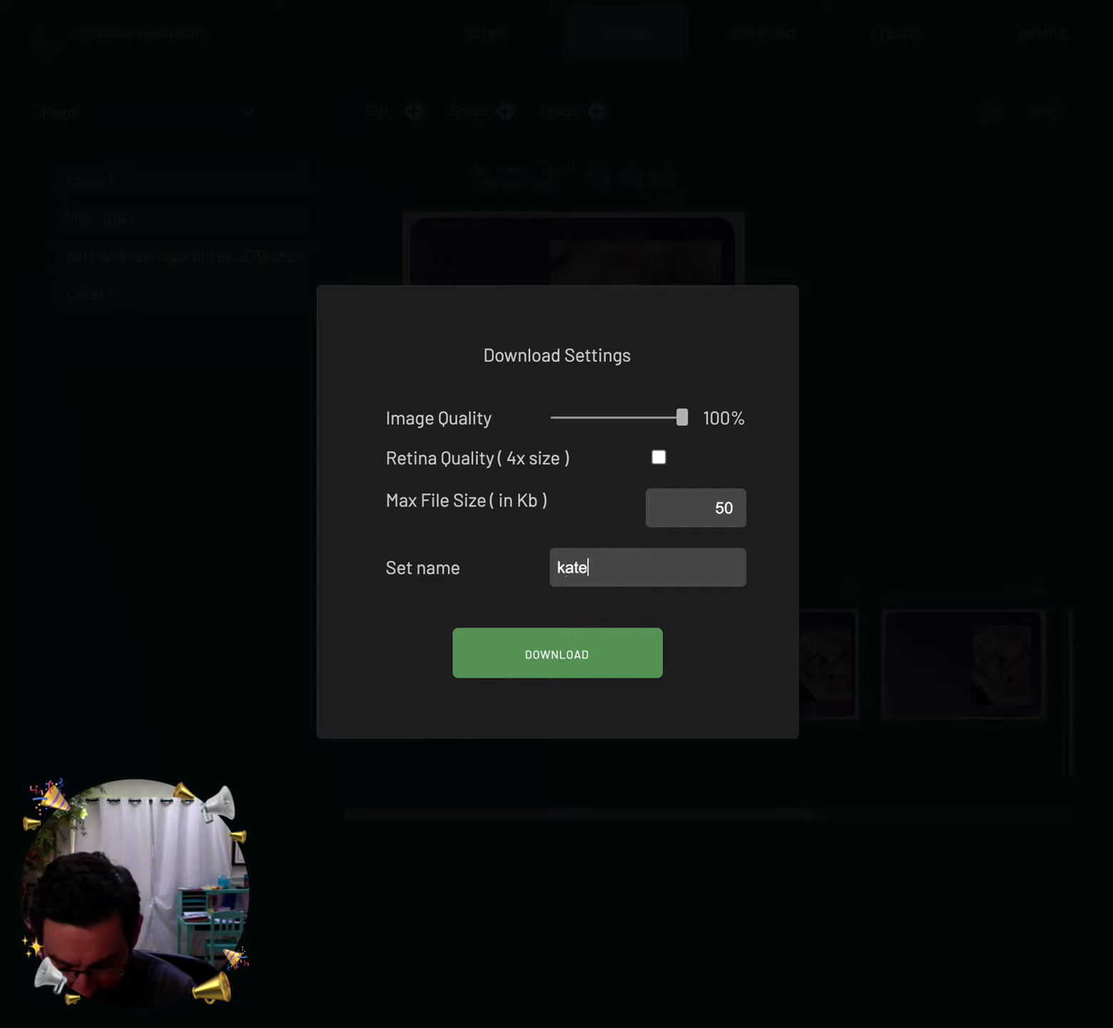
left_click(639, 651)
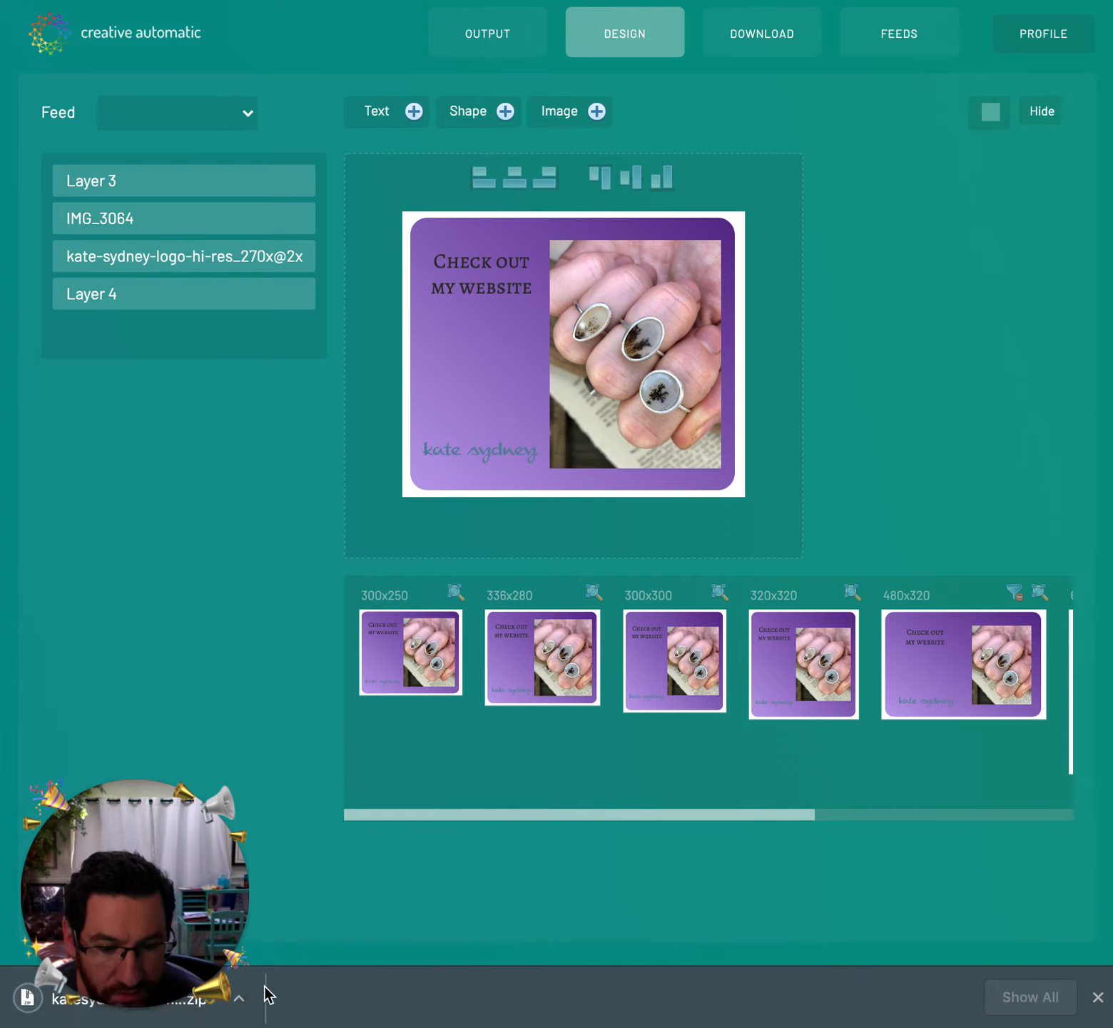
mouse_move(238, 1009)
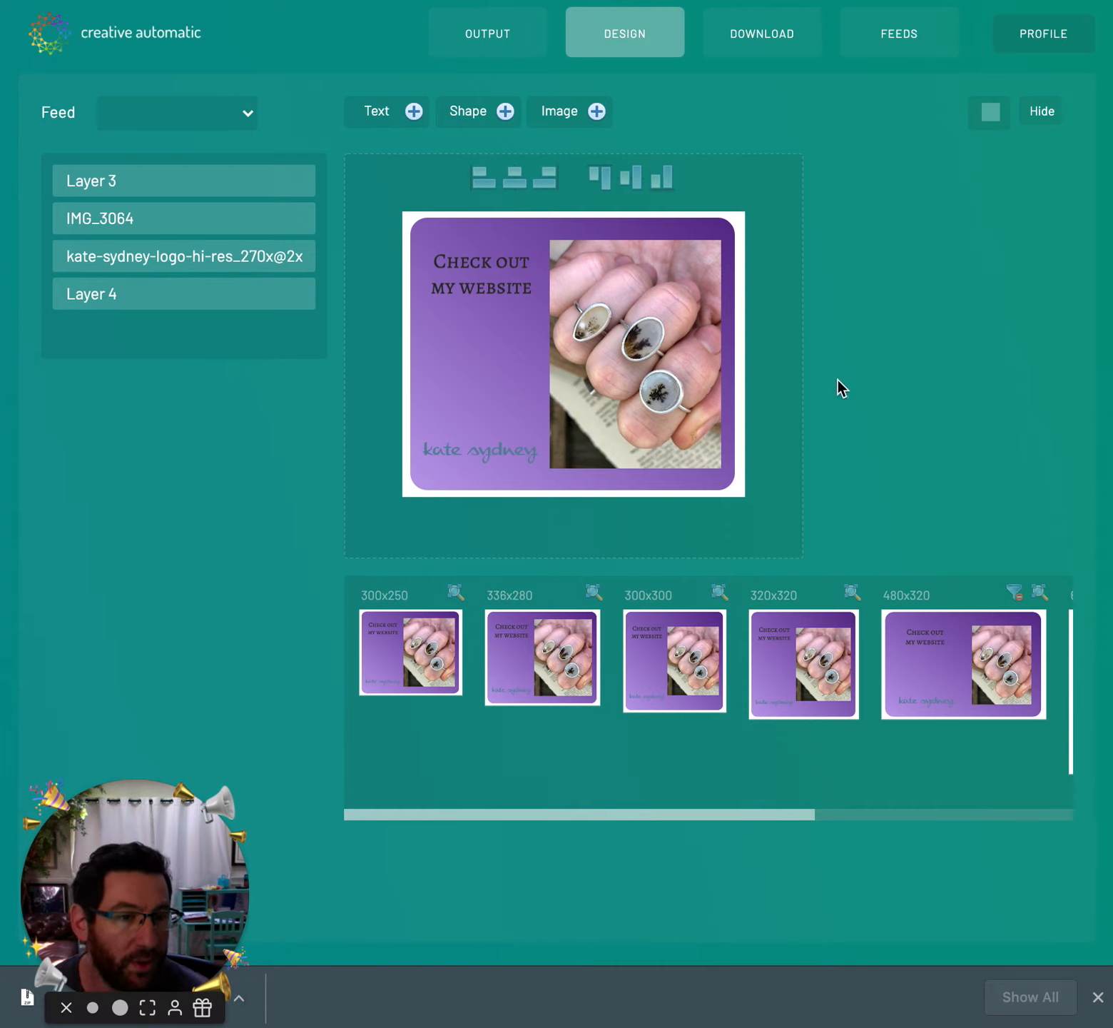
left_click(1097, 997)
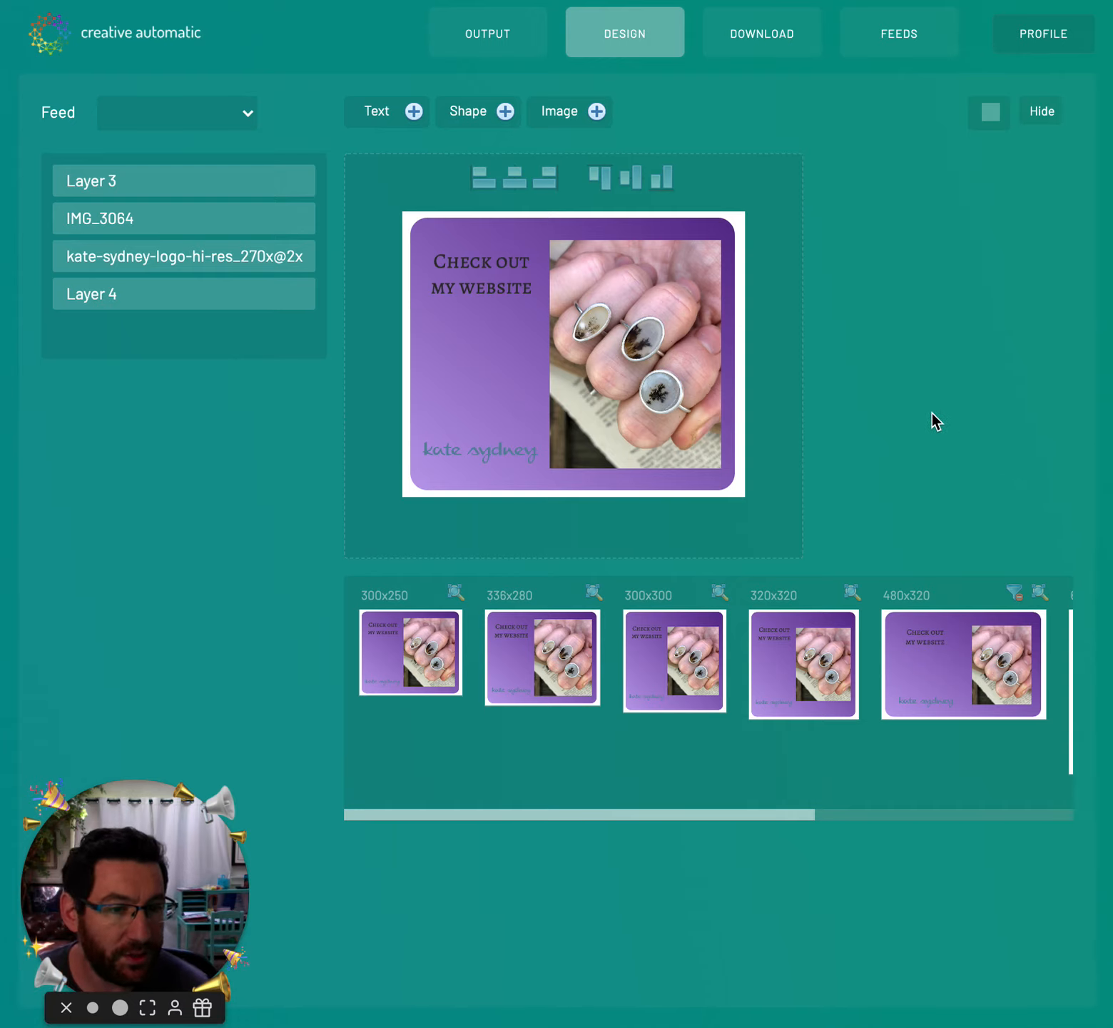
- Delete the ring photo and add a rectangle shaped as a tall panel on the right
left_click(625, 340)
left_click(310, 400)
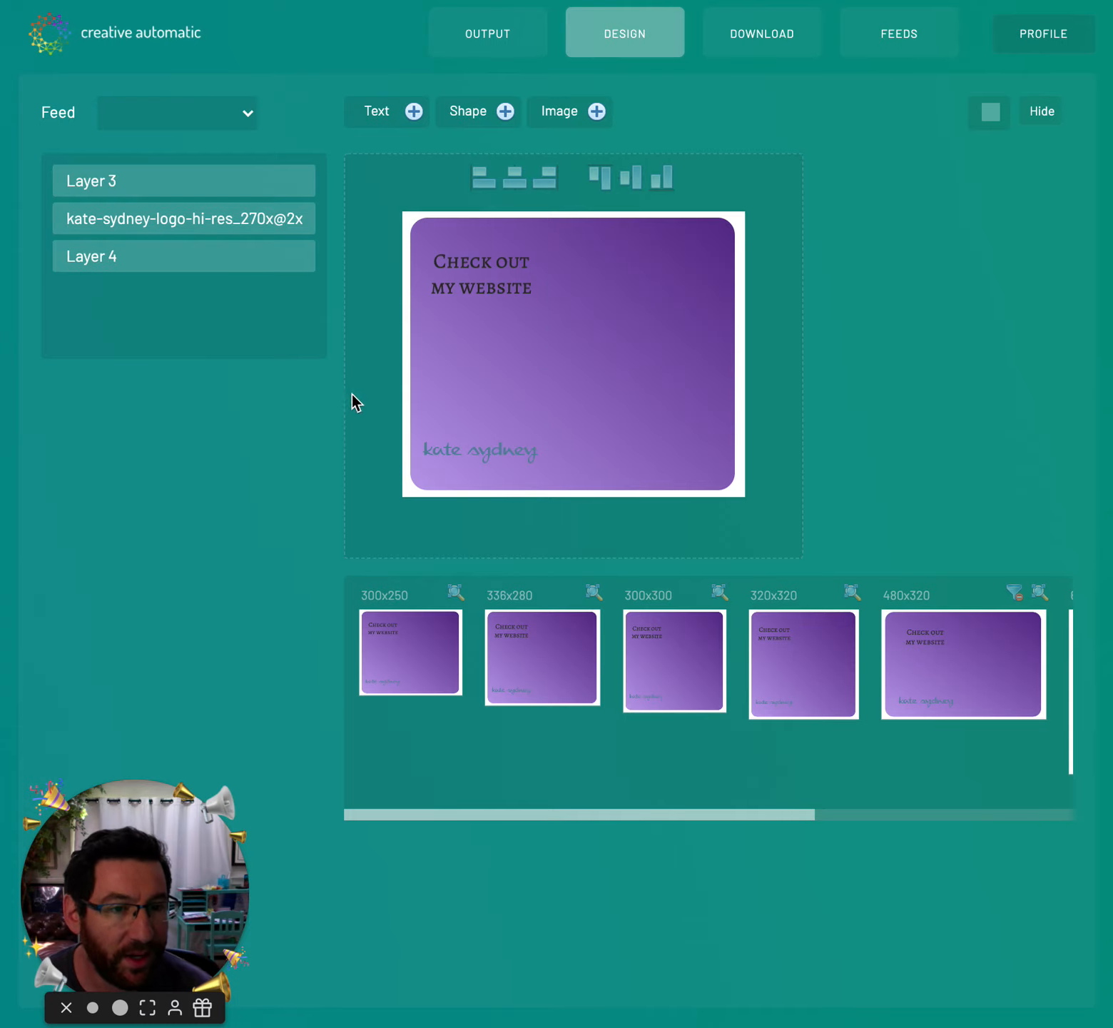
left_click(505, 111)
left_click_drag(601, 324, 659, 268)
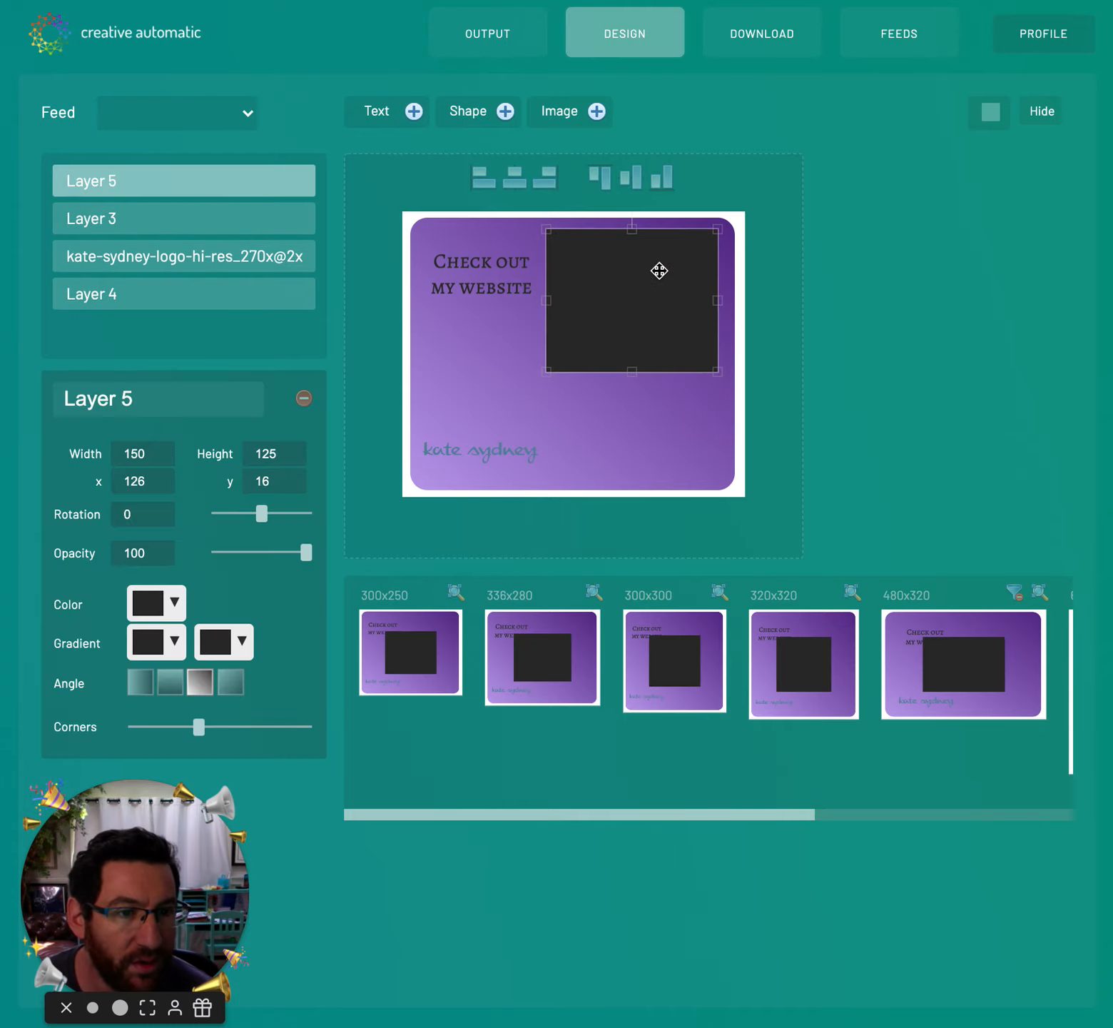
left_click_drag(546, 371, 590, 480)
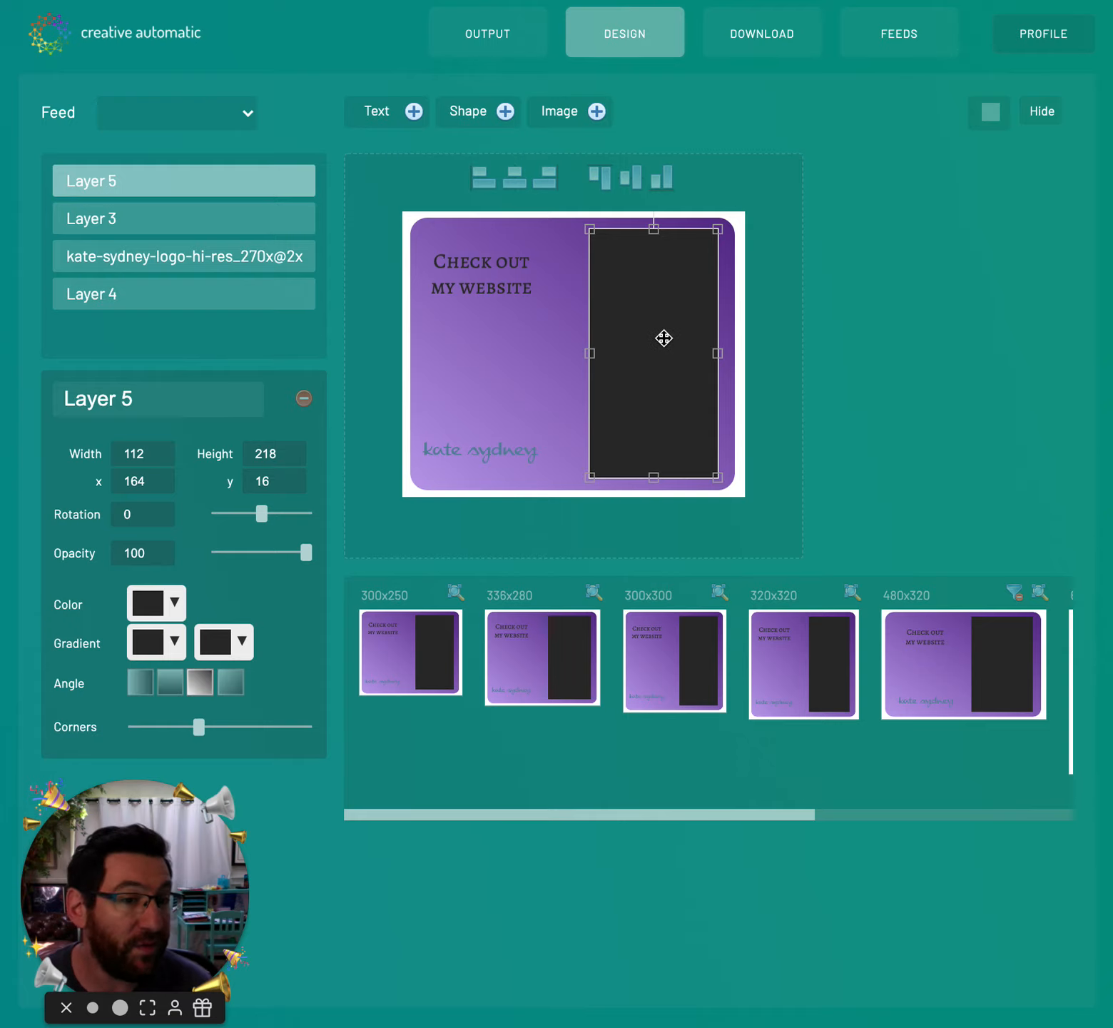
- Bind the rectangle to the Winter Collection feed's Image Src column
left_click(156, 113)
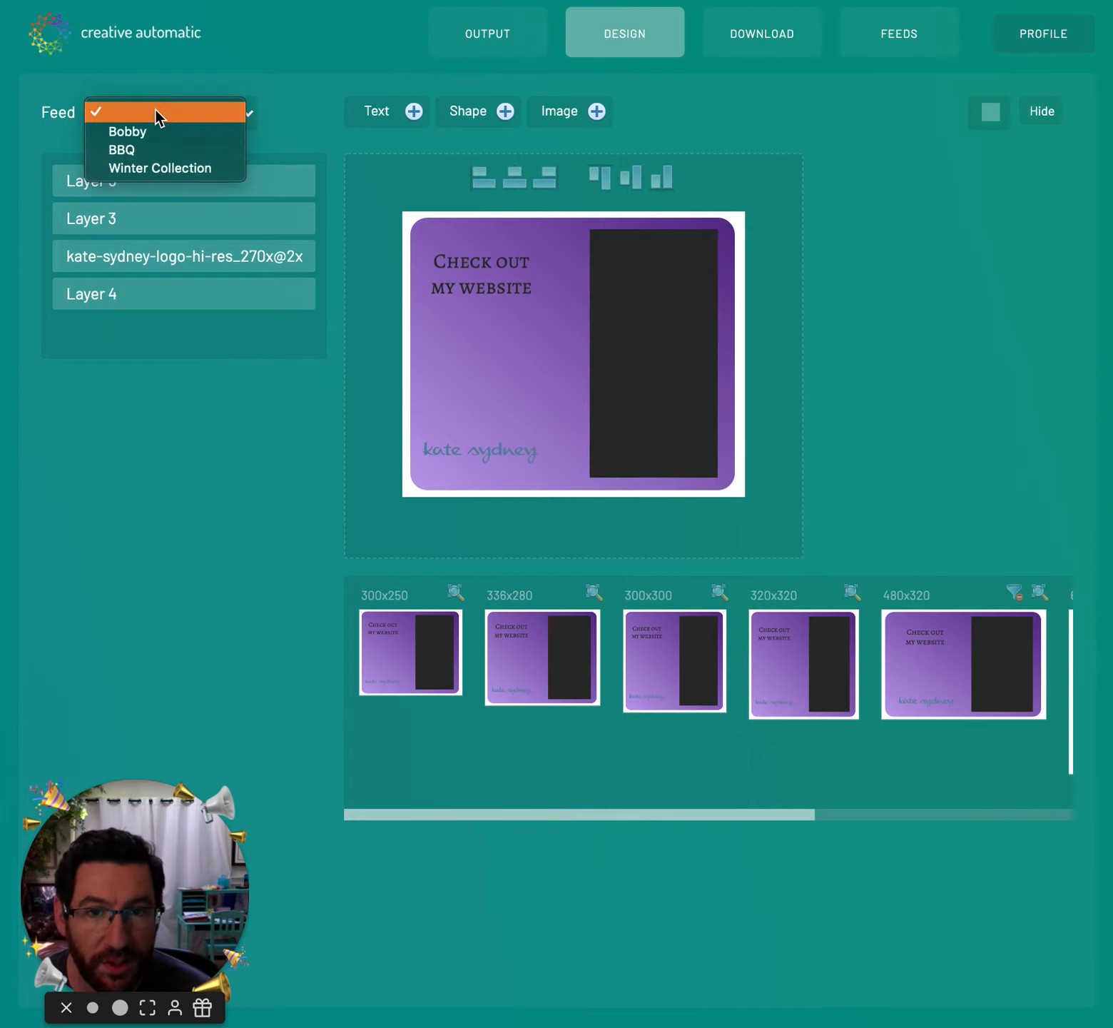
left_click(160, 165)
left_click(674, 300)
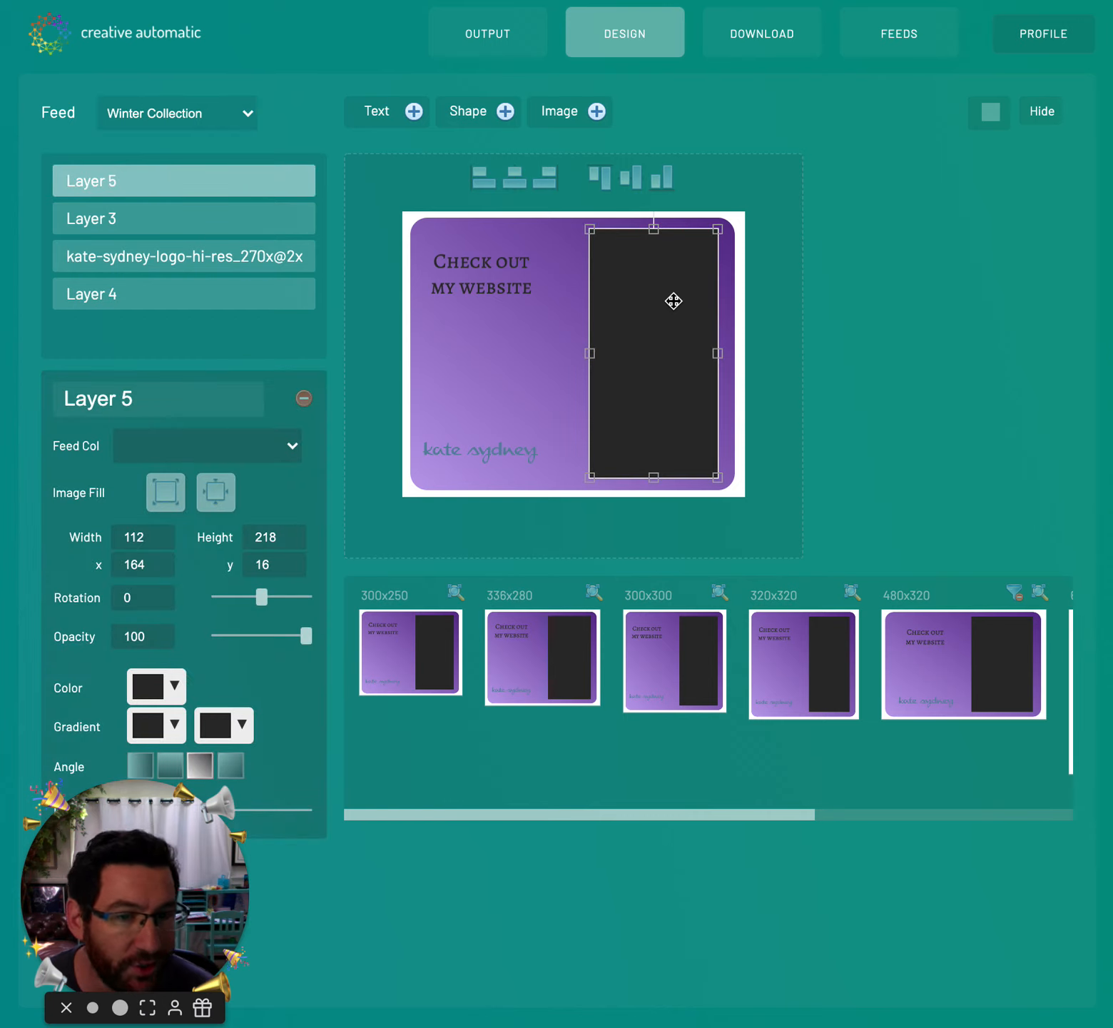
left_click(195, 447)
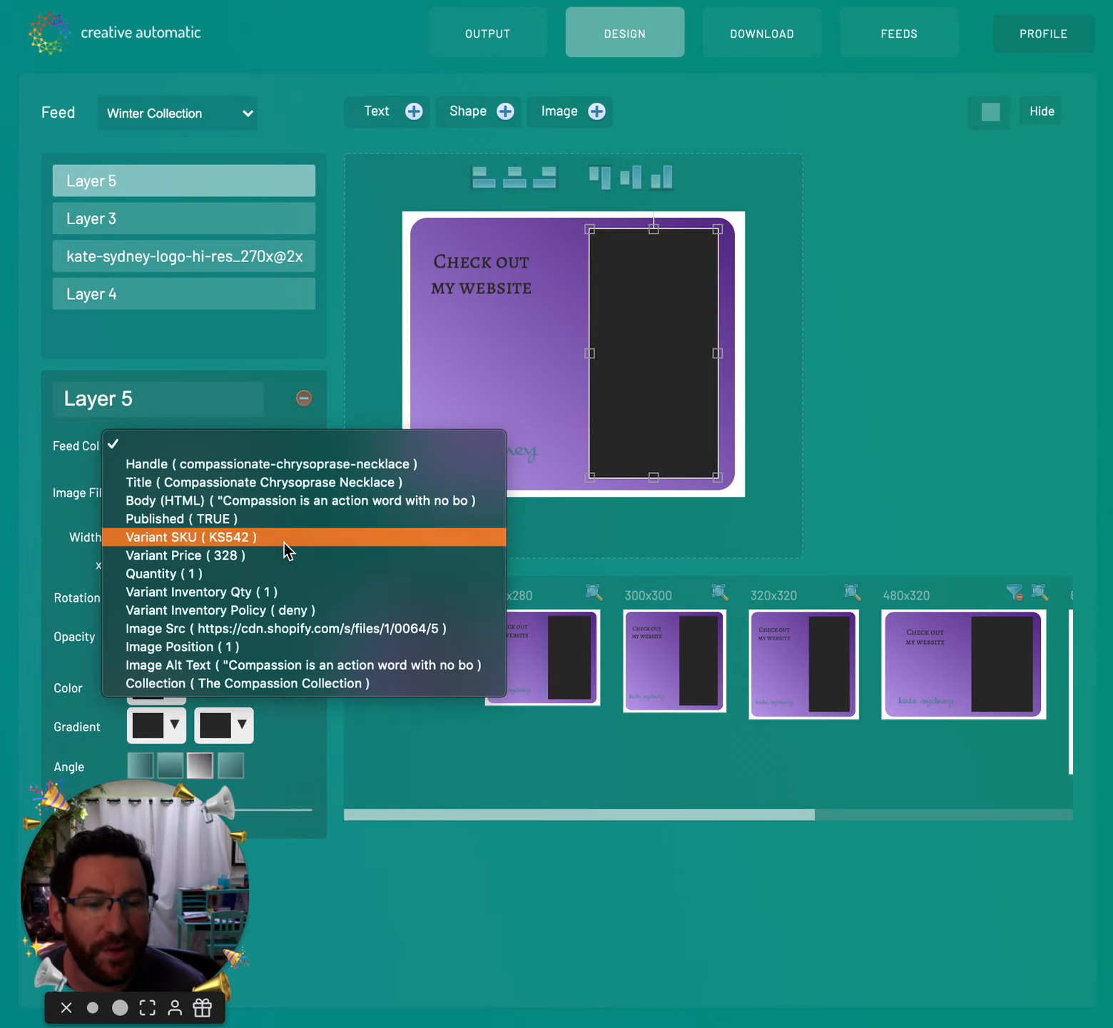
left_click(273, 628)
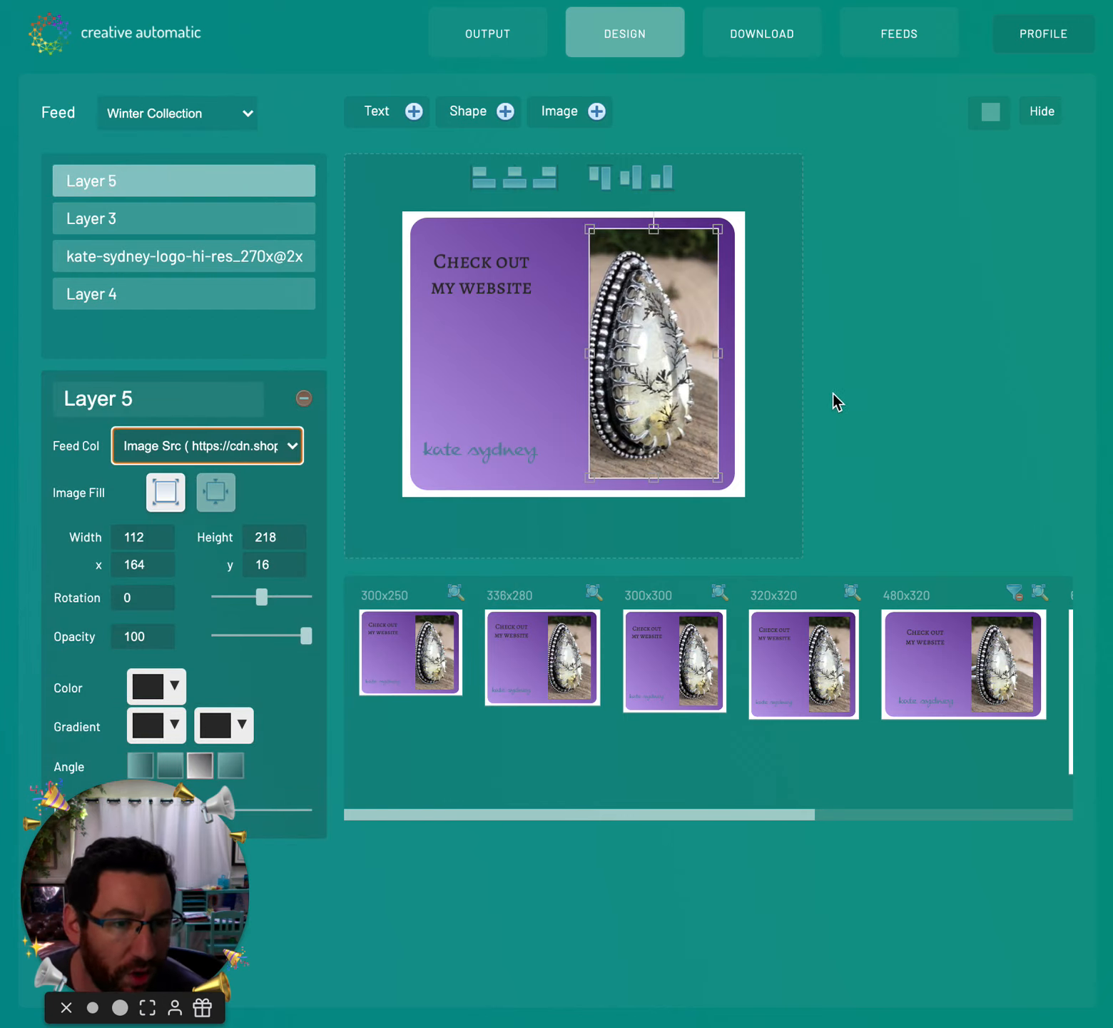
- Set the feed photo to fill its 109x220 frame and widen the frame slightly left
mouse_move(588, 228)
left_mouse_down()
mouse_move(453, 293)
mouse_move(420, 257)
mouse_move(427, 229)
mouse_move(593, 226)
left_mouse_up()
left_click(216, 494)
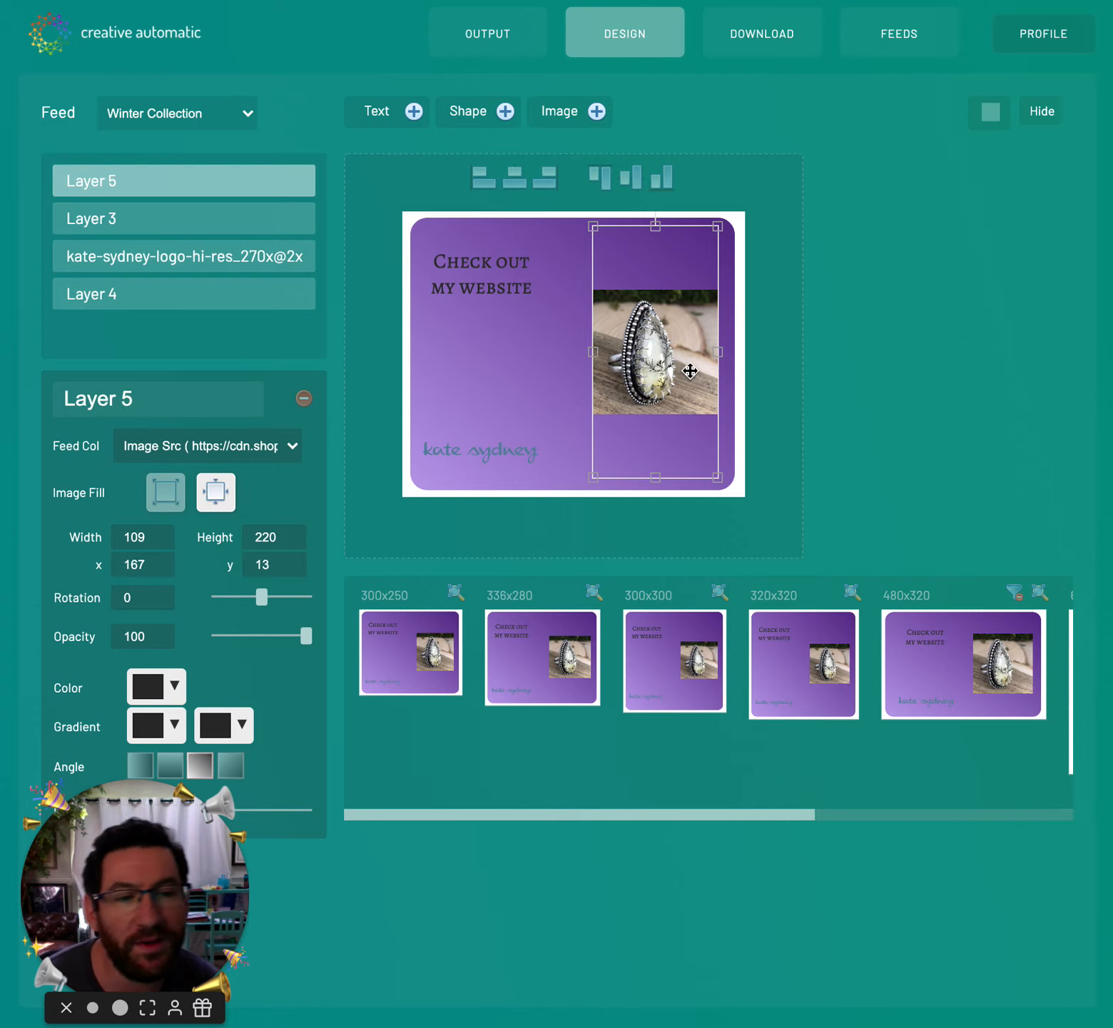
left_click(162, 492)
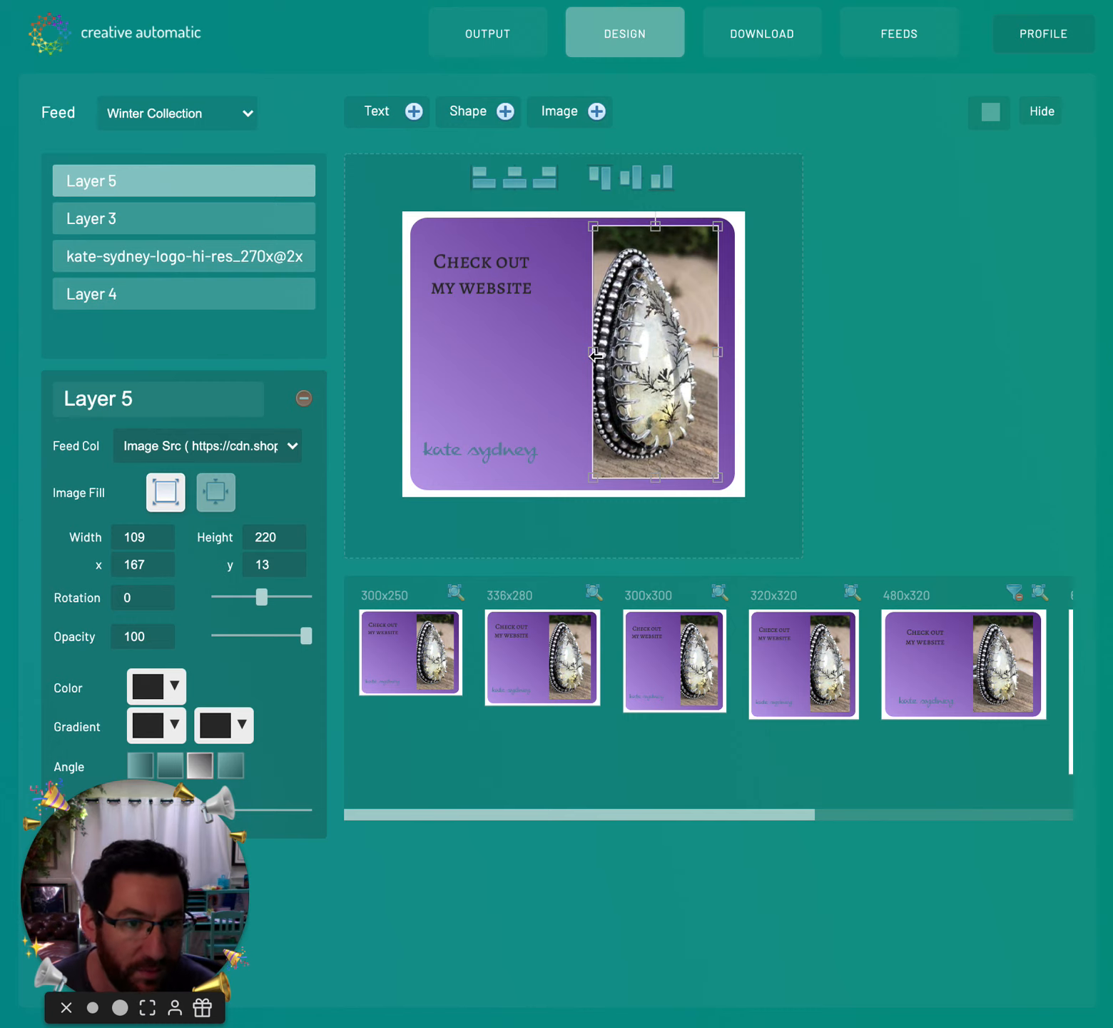
left_click_drag(596, 355, 587, 353)
left_click(478, 276)
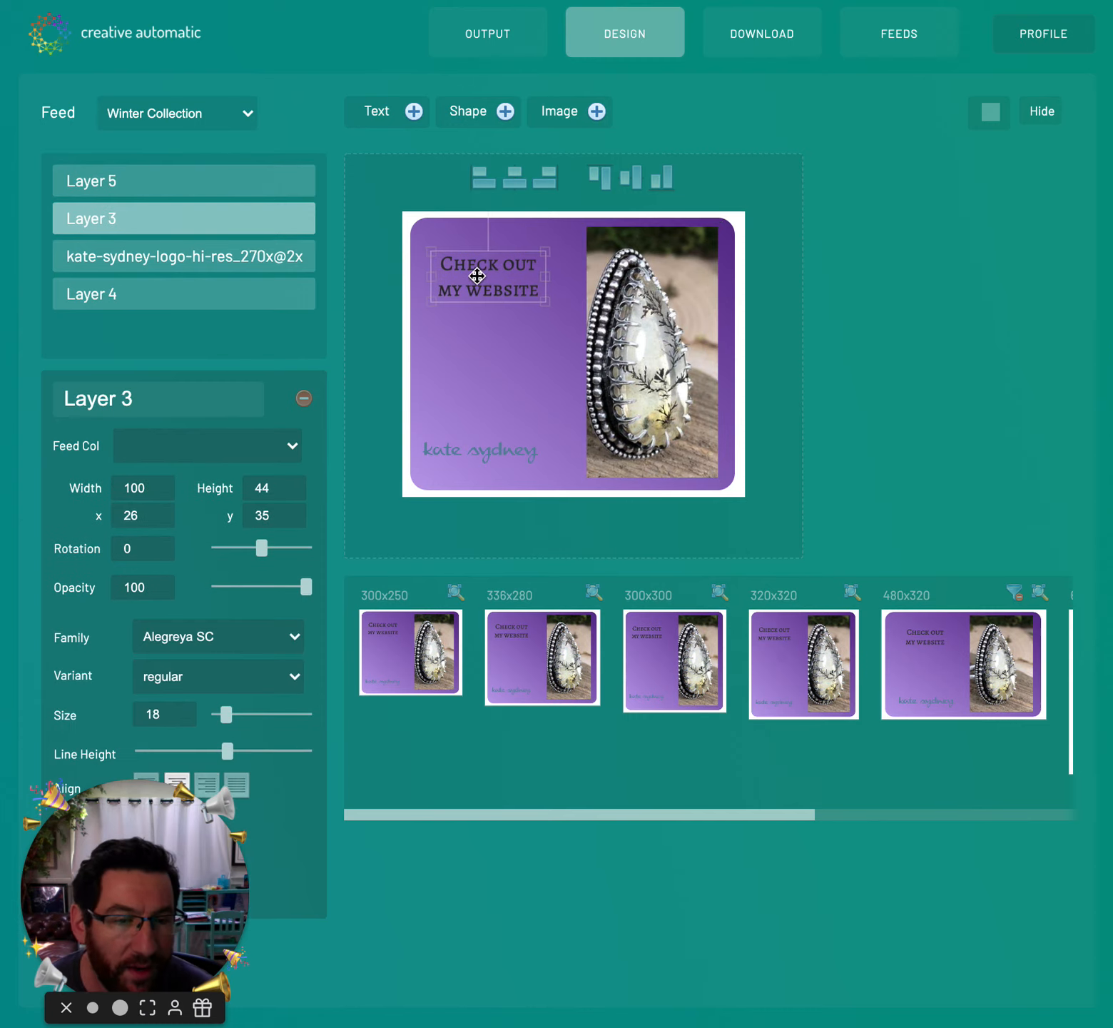
- Bind the headline to the feed's Title column and reposition the title and kate sydney logo
left_click(254, 444)
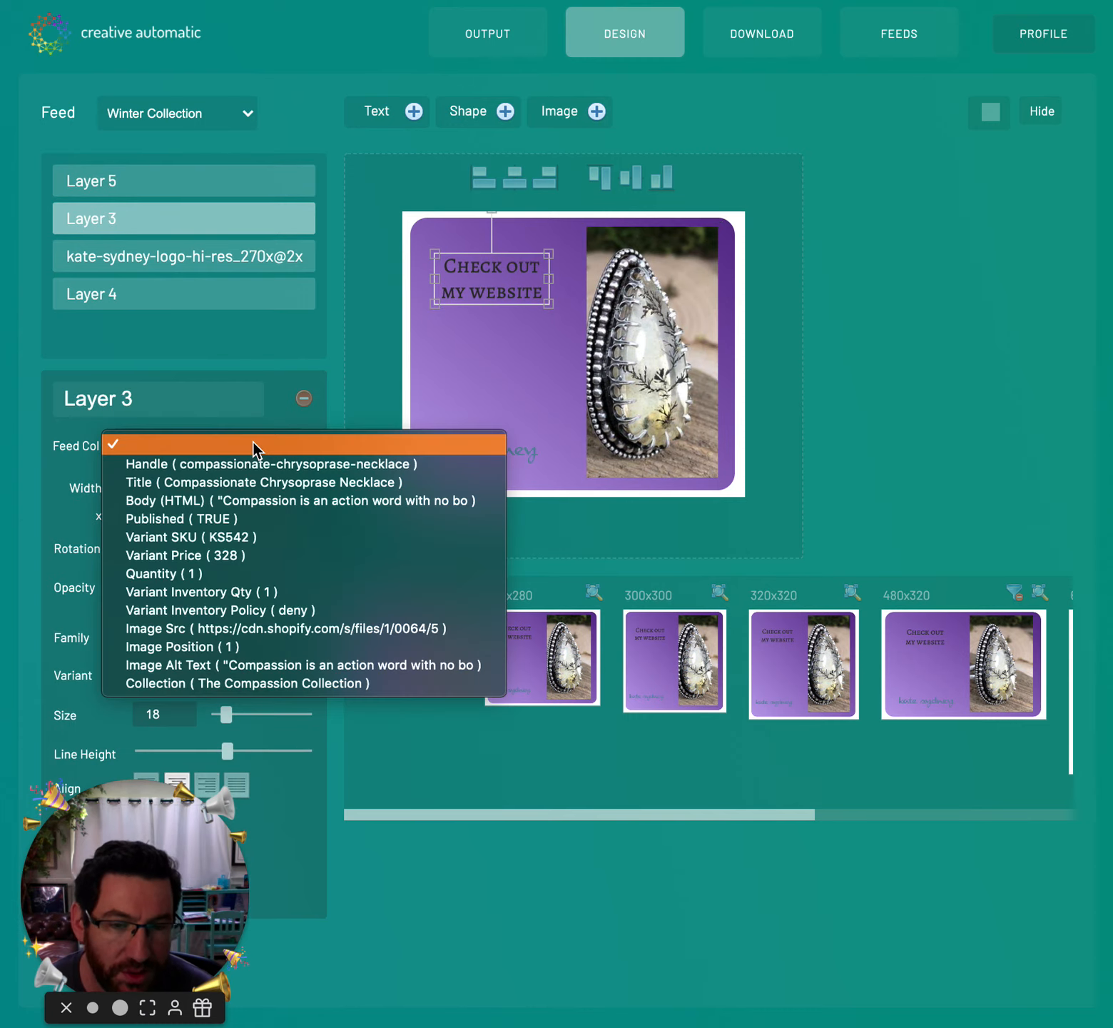
left_click(253, 483)
mouse_move(531, 273)
left_mouse_down()
mouse_move(519, 314)
mouse_move(522, 269)
left_mouse_up()
left_click_drag(486, 446, 500, 458)
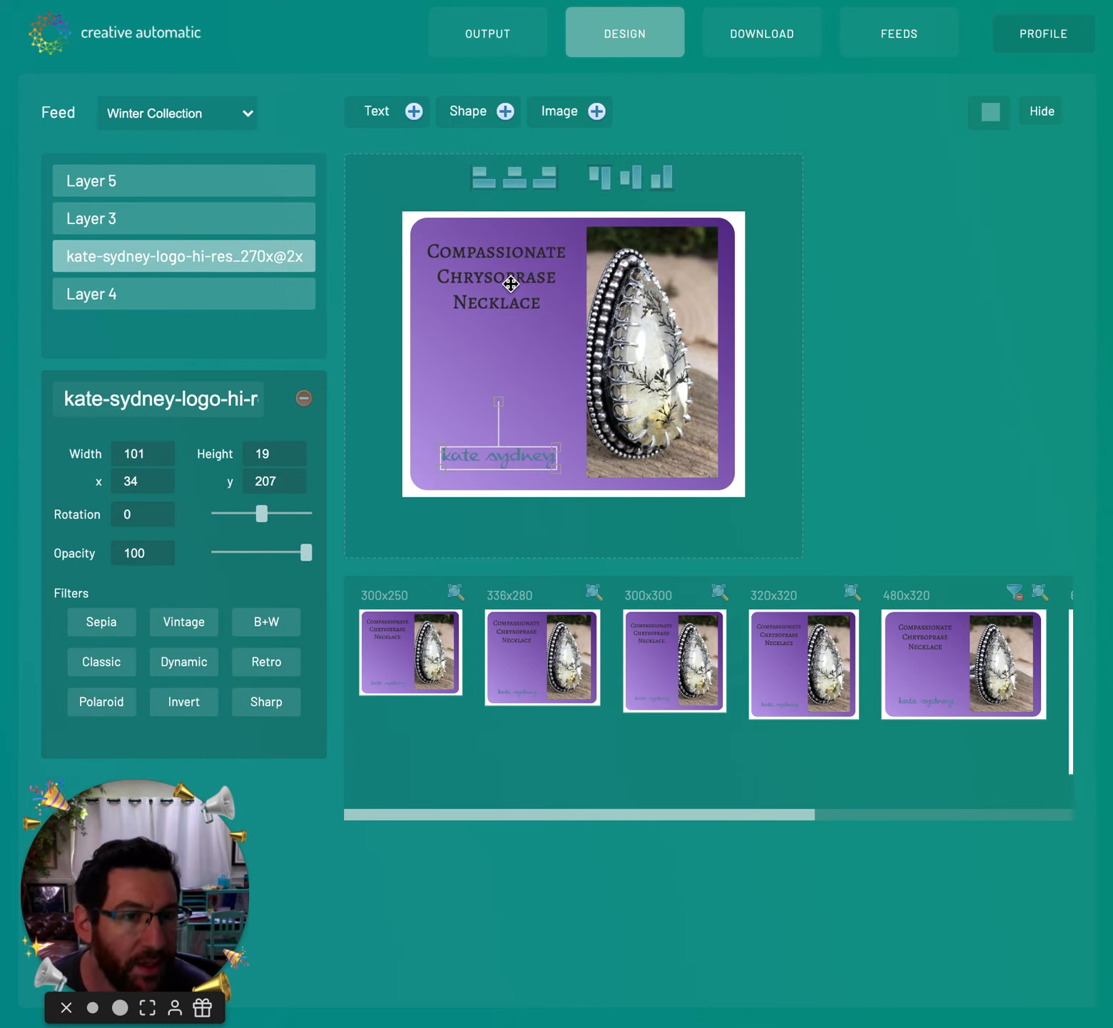
left_click(867, 314)
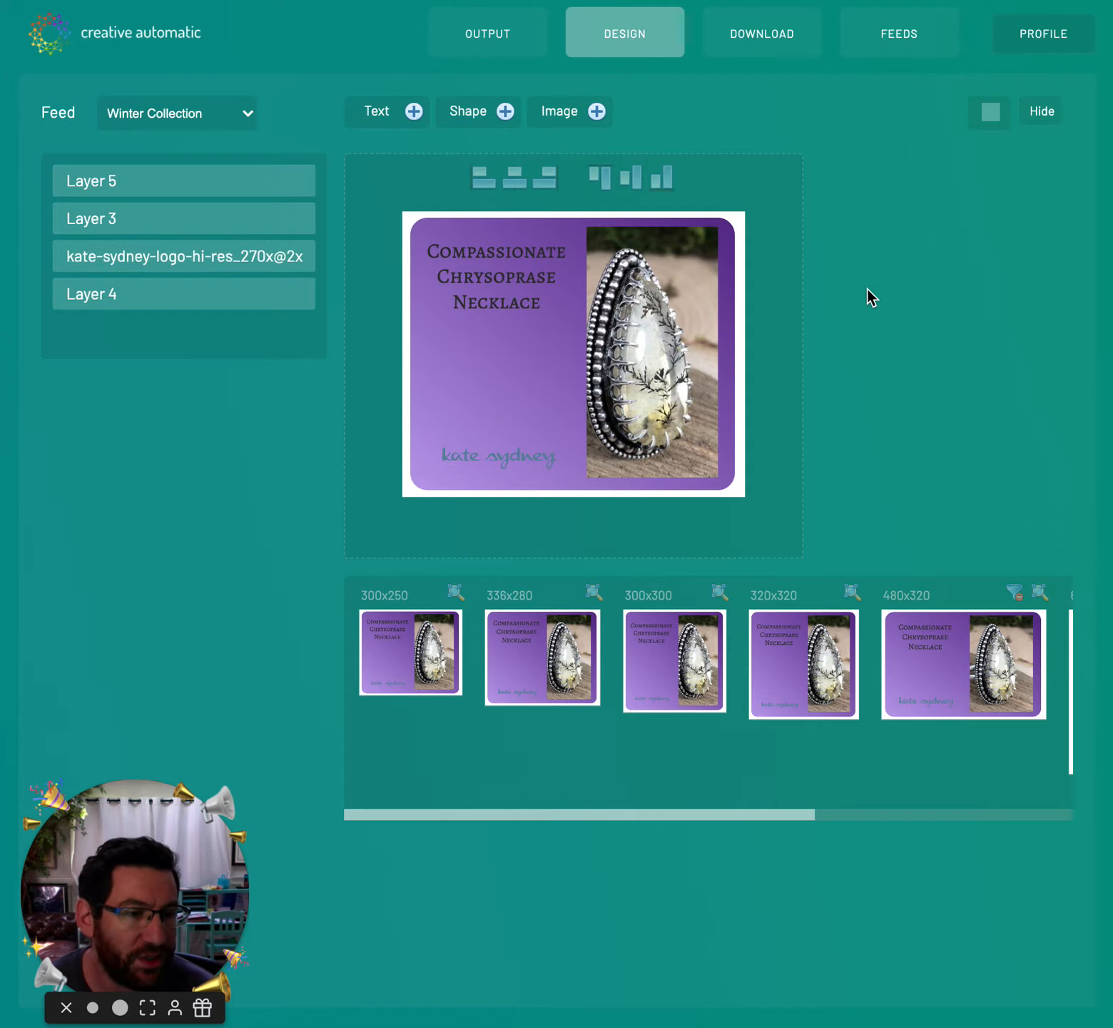
- Download the ad set using 5 rows from the feed
left_click(790, 42)
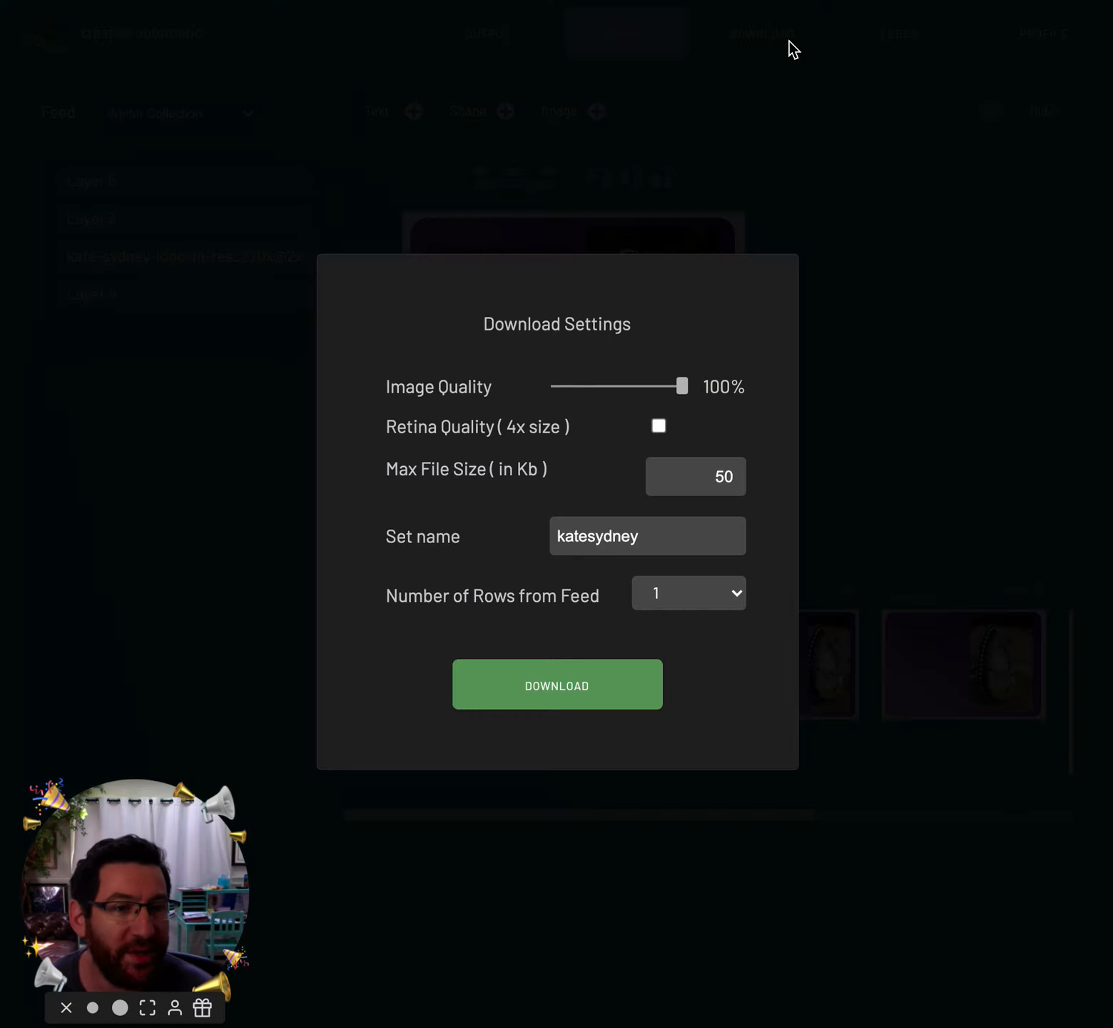
left_click(690, 600)
left_click(687, 613)
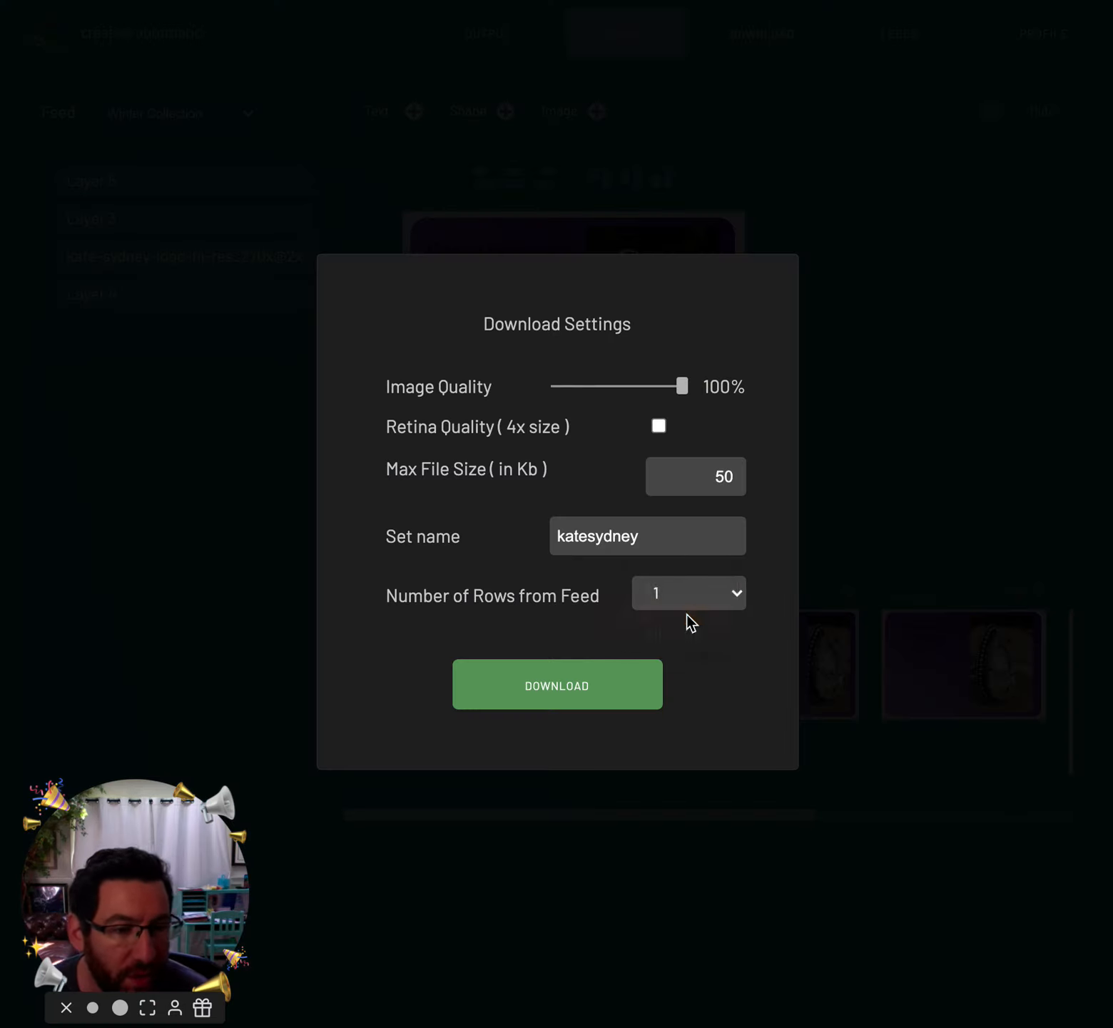
left_click(611, 683)
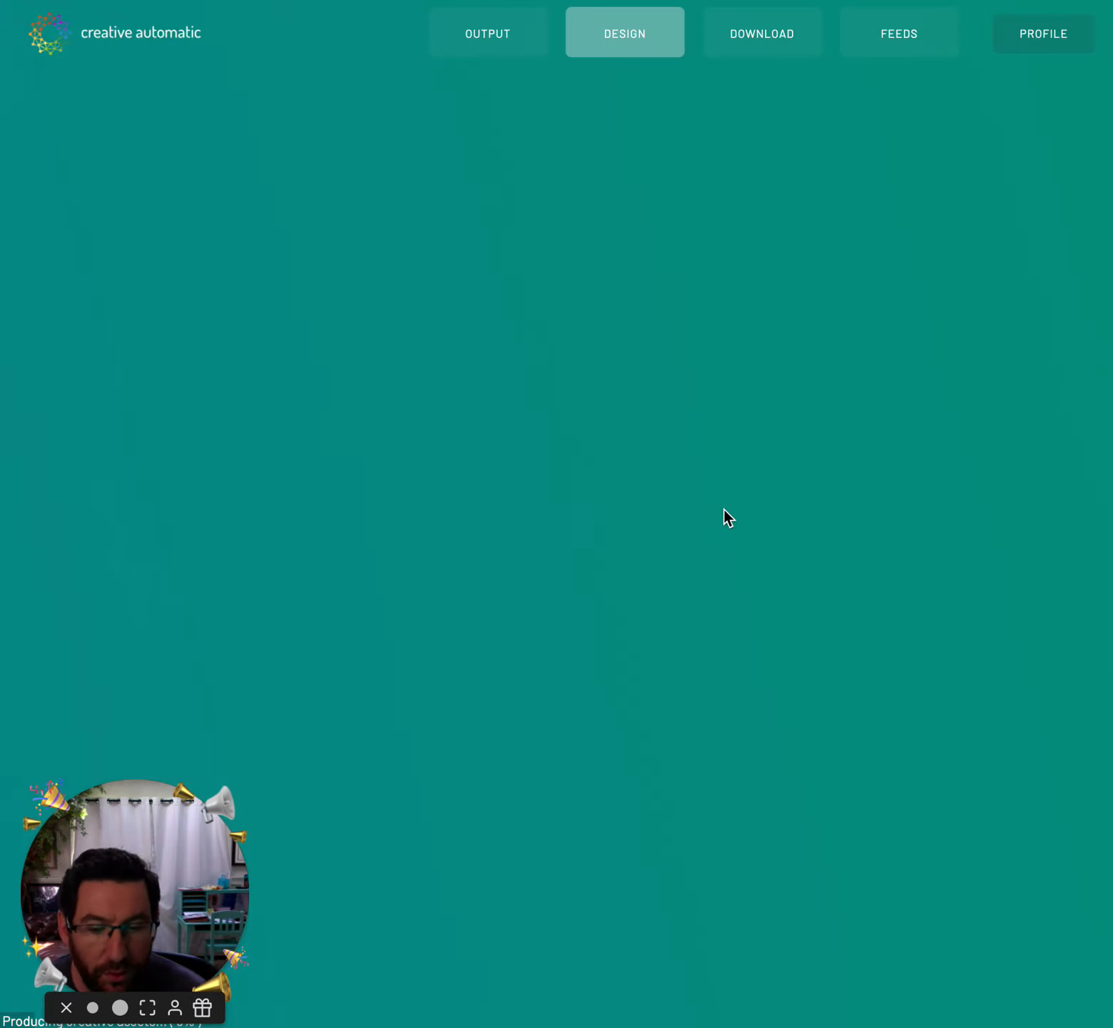